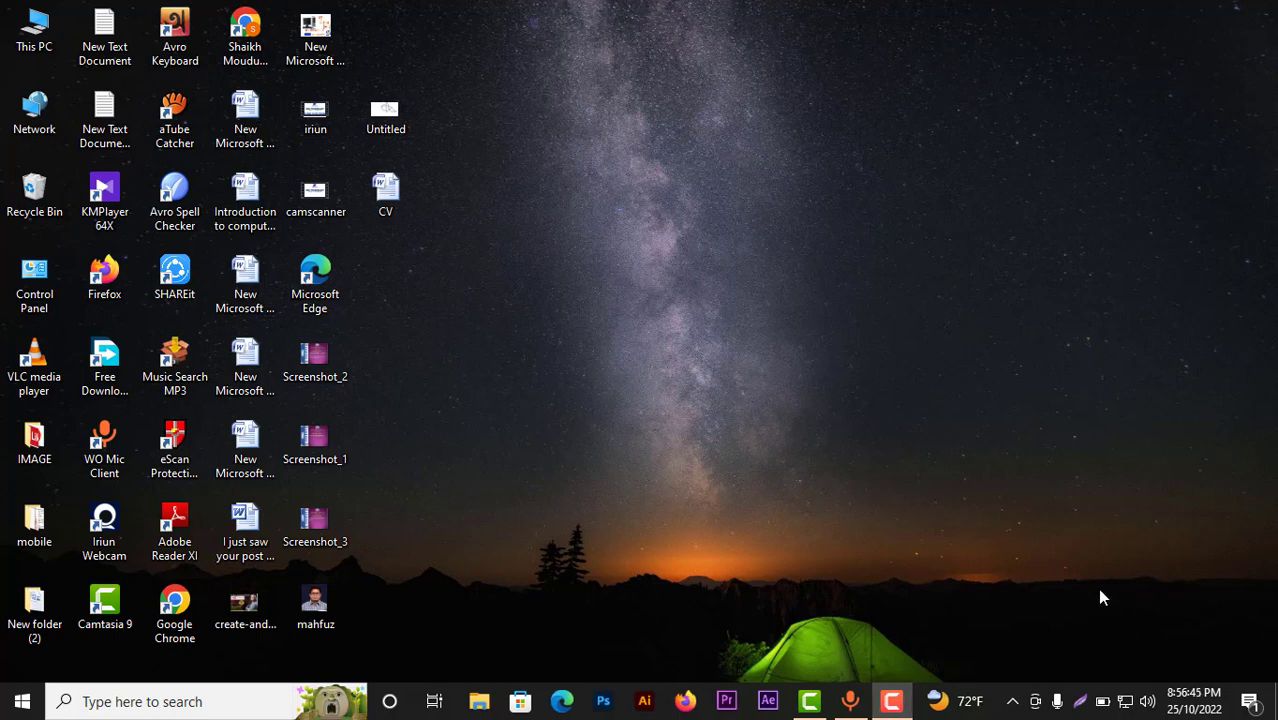
# Step: Create a new Word document named 'bill' on the desktop and open it in Word
pyautogui.rightClick(563, 199)
pyautogui.moveTo(638, 398)
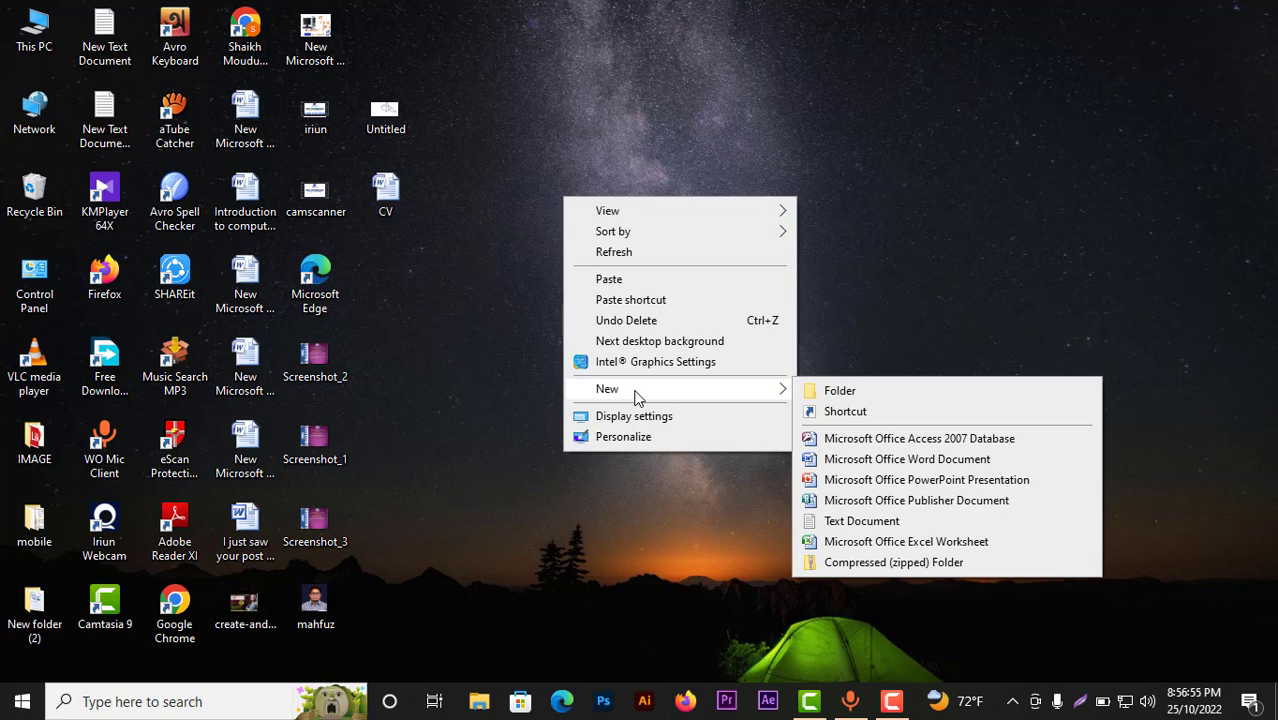
pyautogui.click(887, 459)
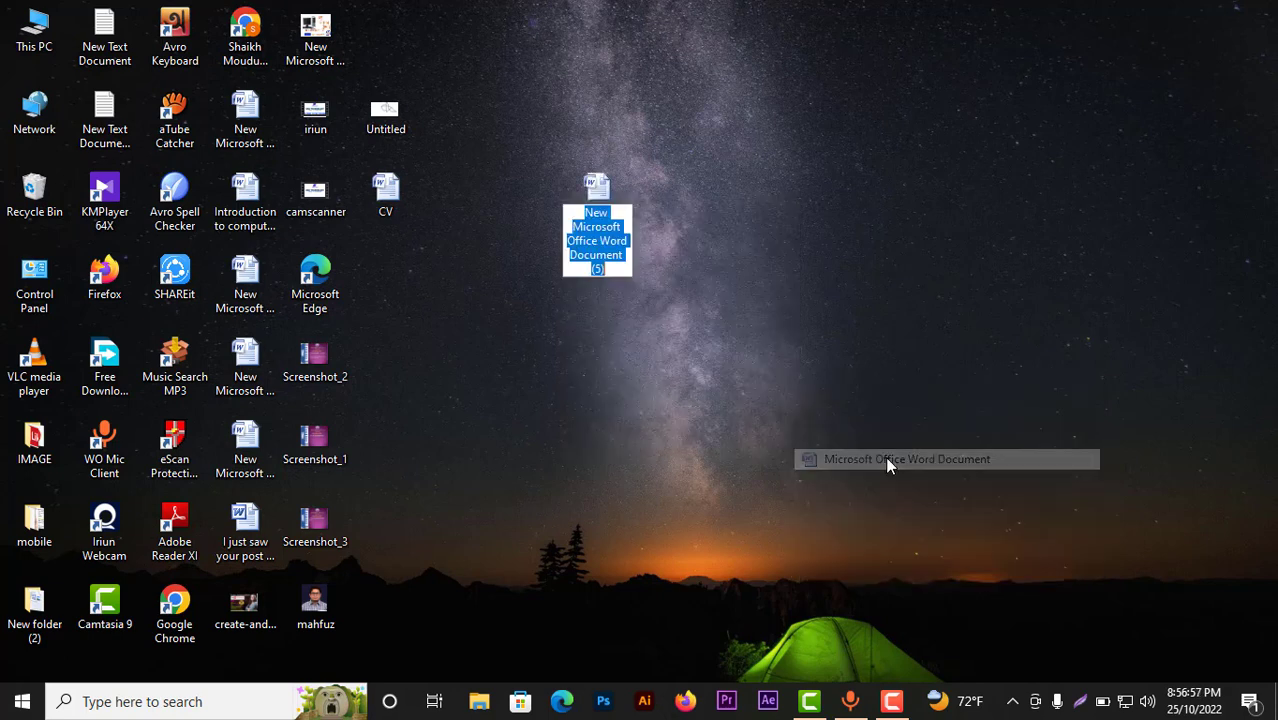
pyautogui.write('bill')
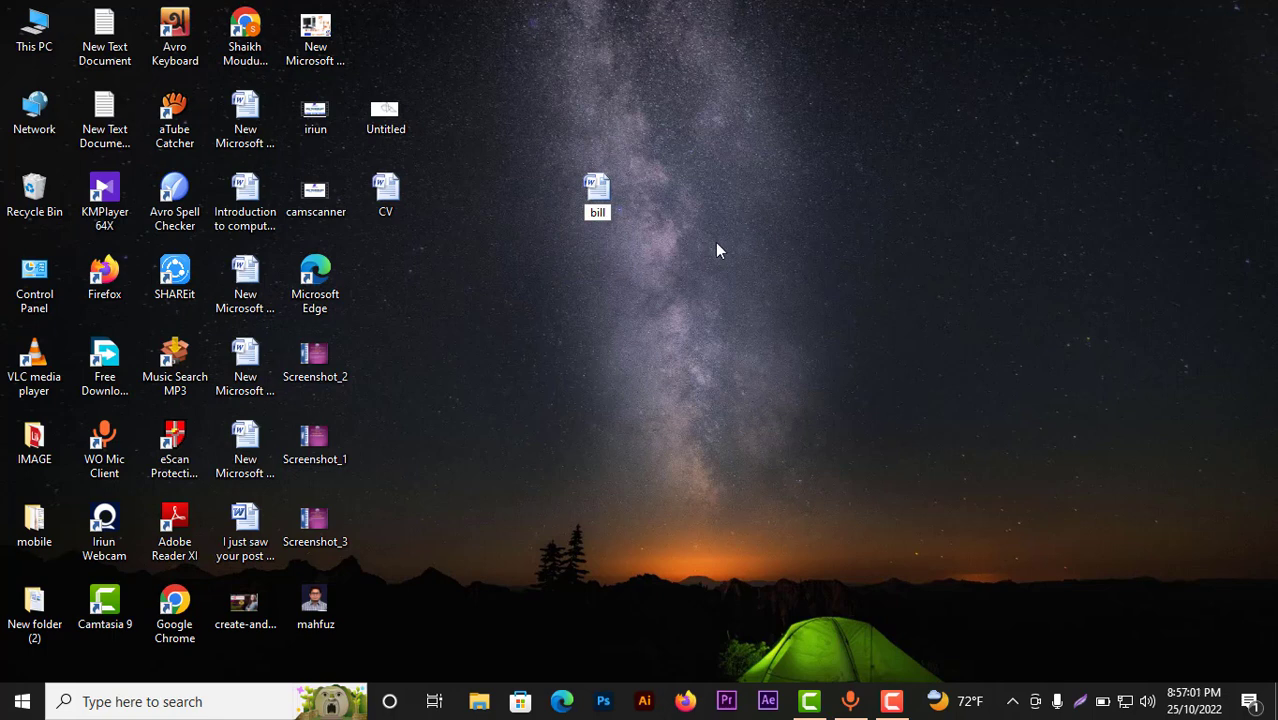
pyautogui.press('Return')
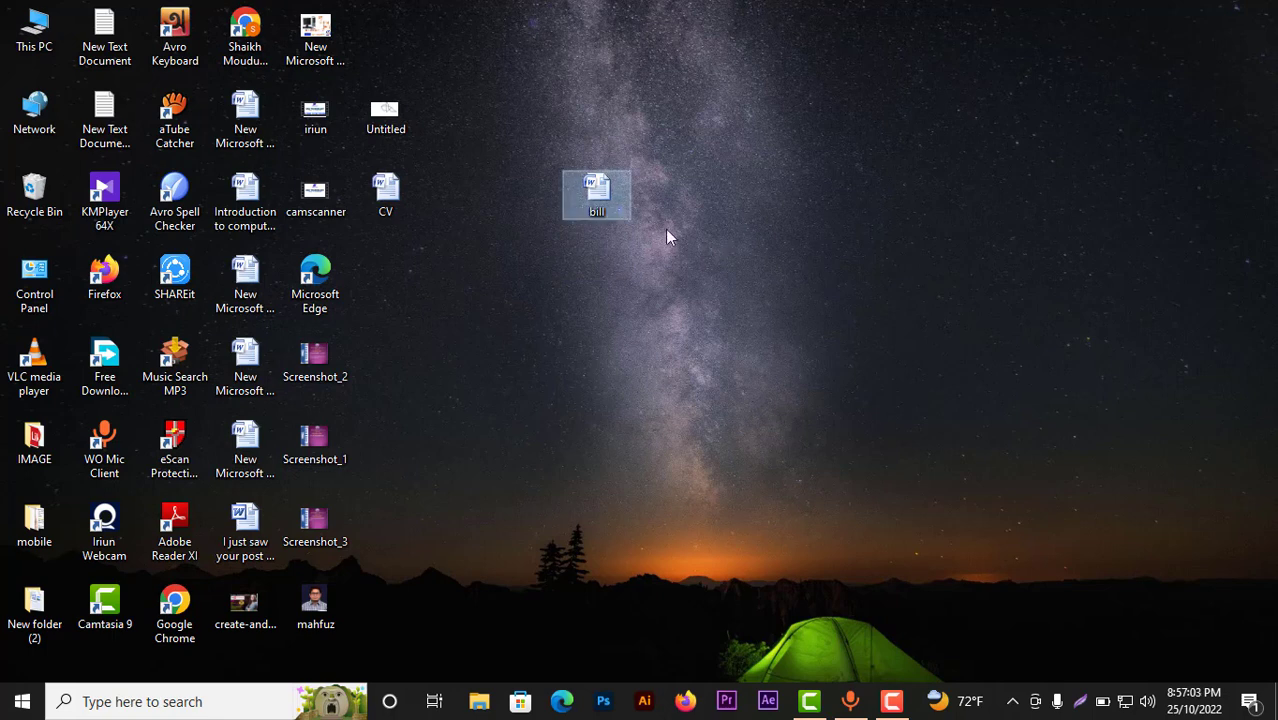
pyautogui.doubleClick(592, 199)
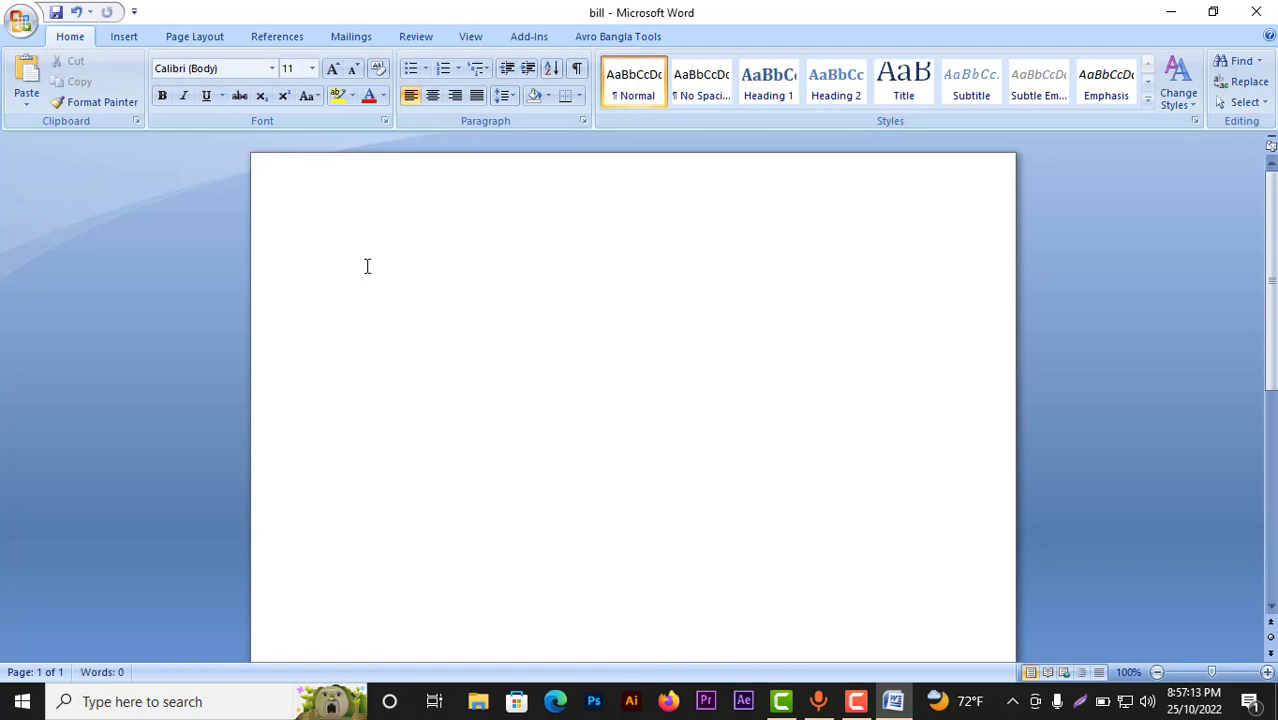
# Step: Type the address lines 'To', 'Executive Engineer' and 'LGED, Faridpur.' and select them
pyautogui.write('To')
pyautogui.write('Exec')
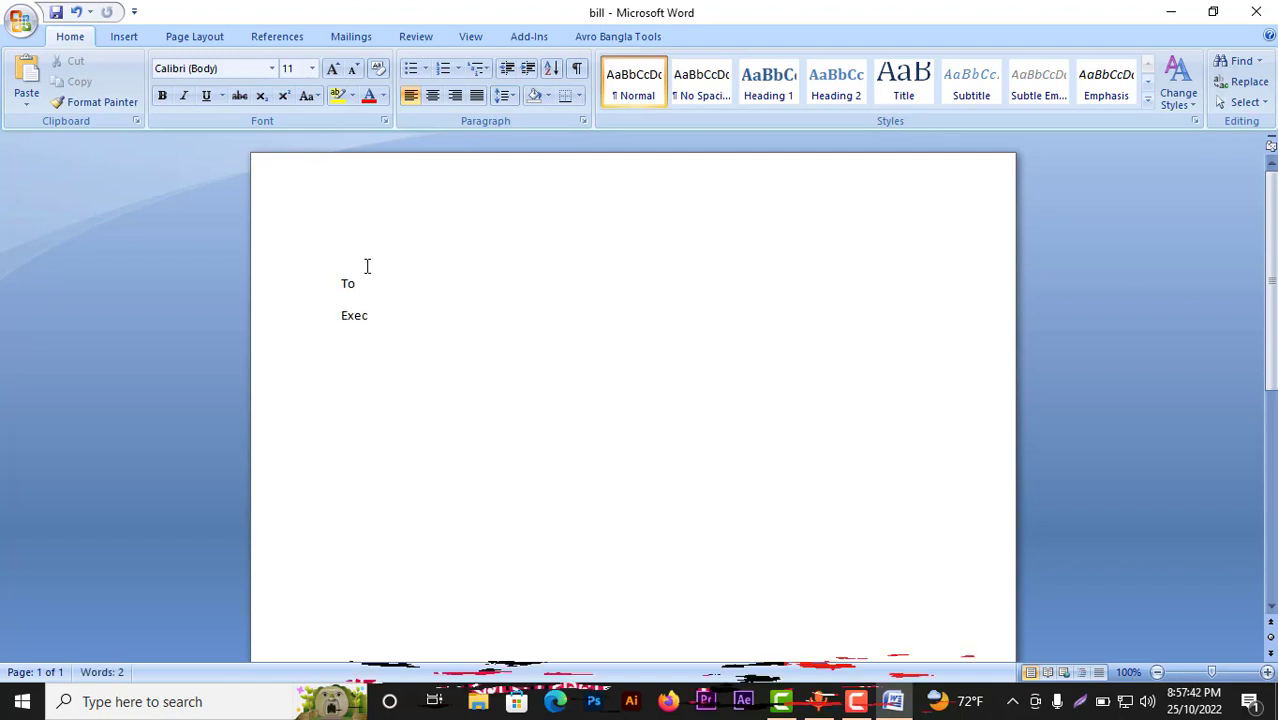
pyautogui.write('utive')
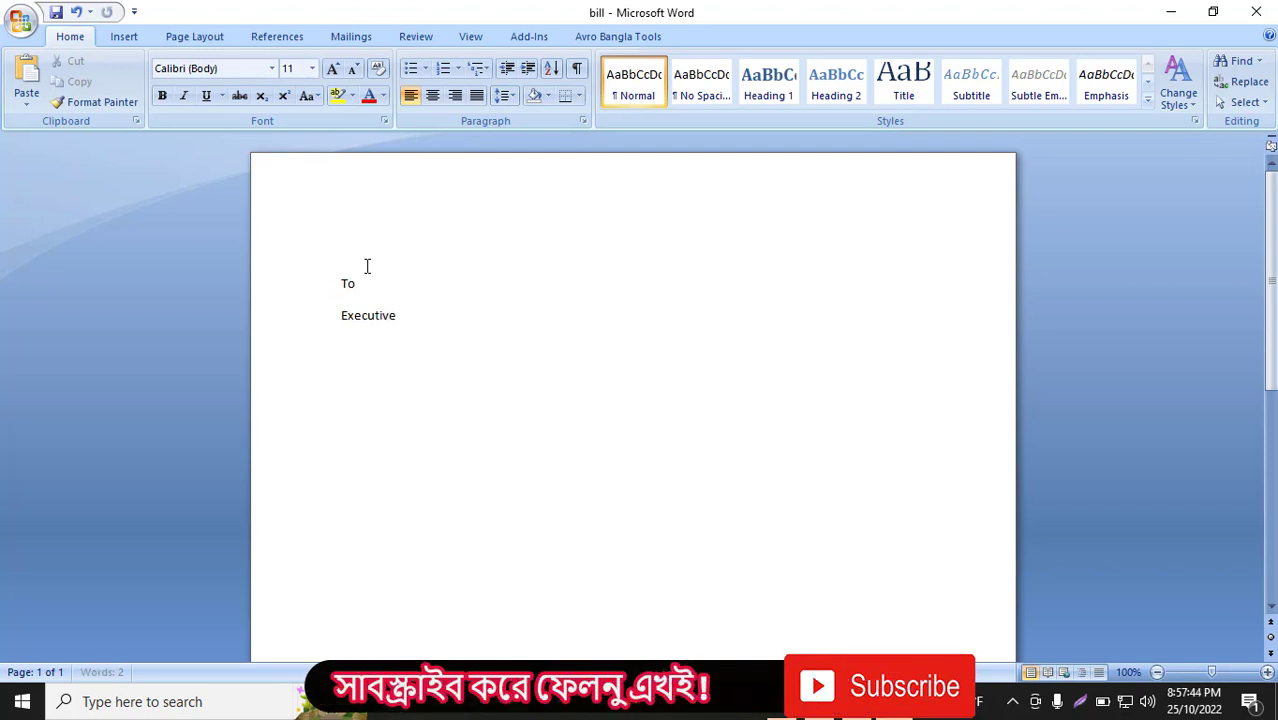
pyautogui.write(' Engineer')
pyautogui.press('Return')
pyautogui.write('LGED')
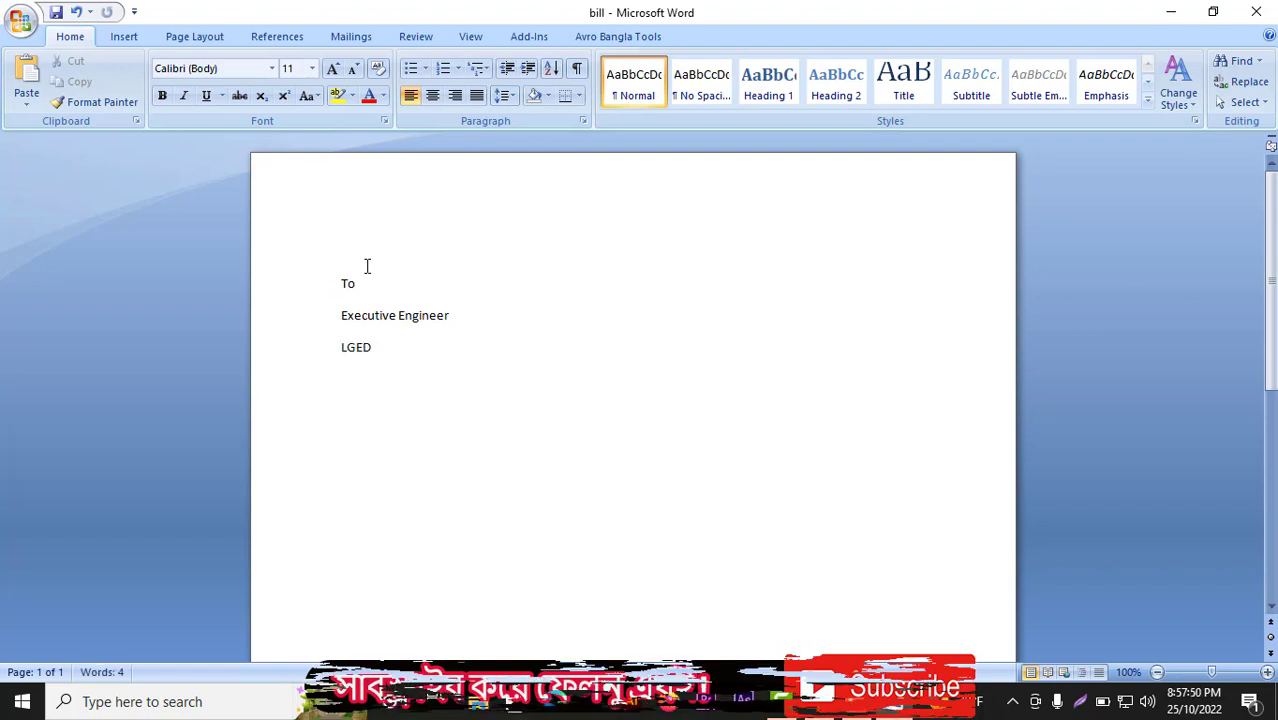
pyautogui.write(', F')
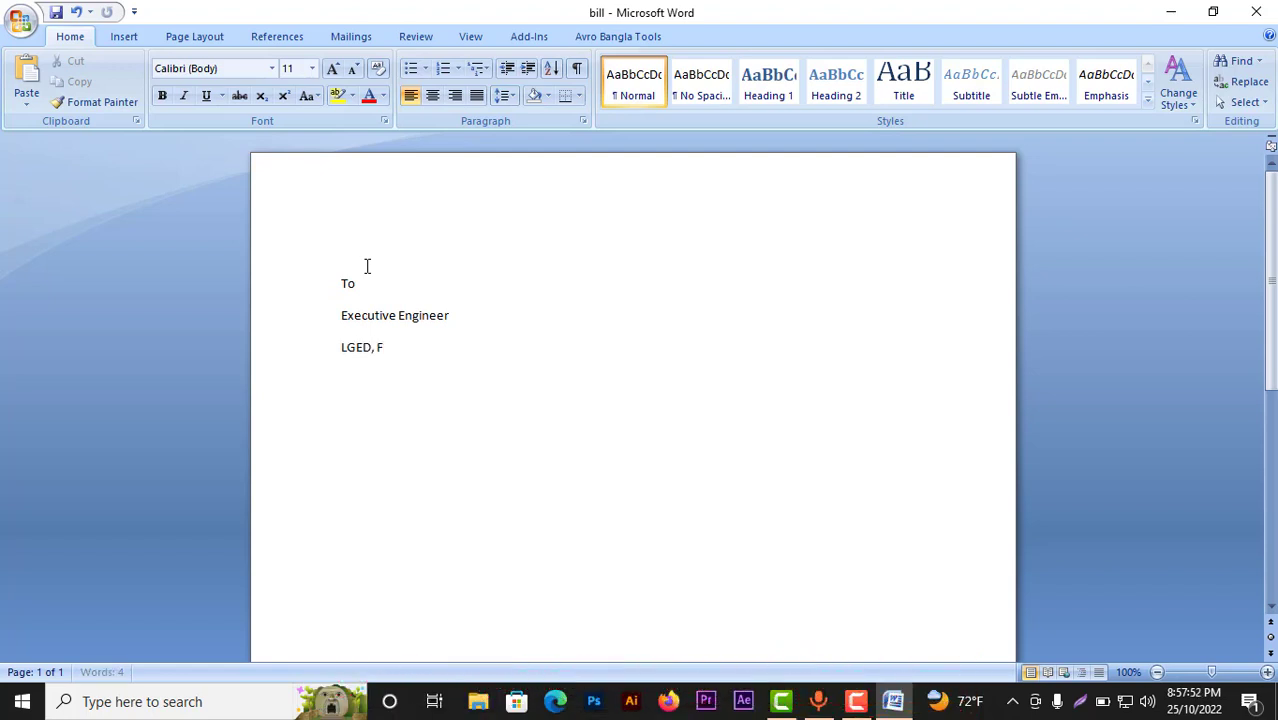
pyautogui.write('aridpur.')
pyautogui.press('Return')
pyautogui.moveTo(367, 266); pyautogui.dragTo(357, 337)
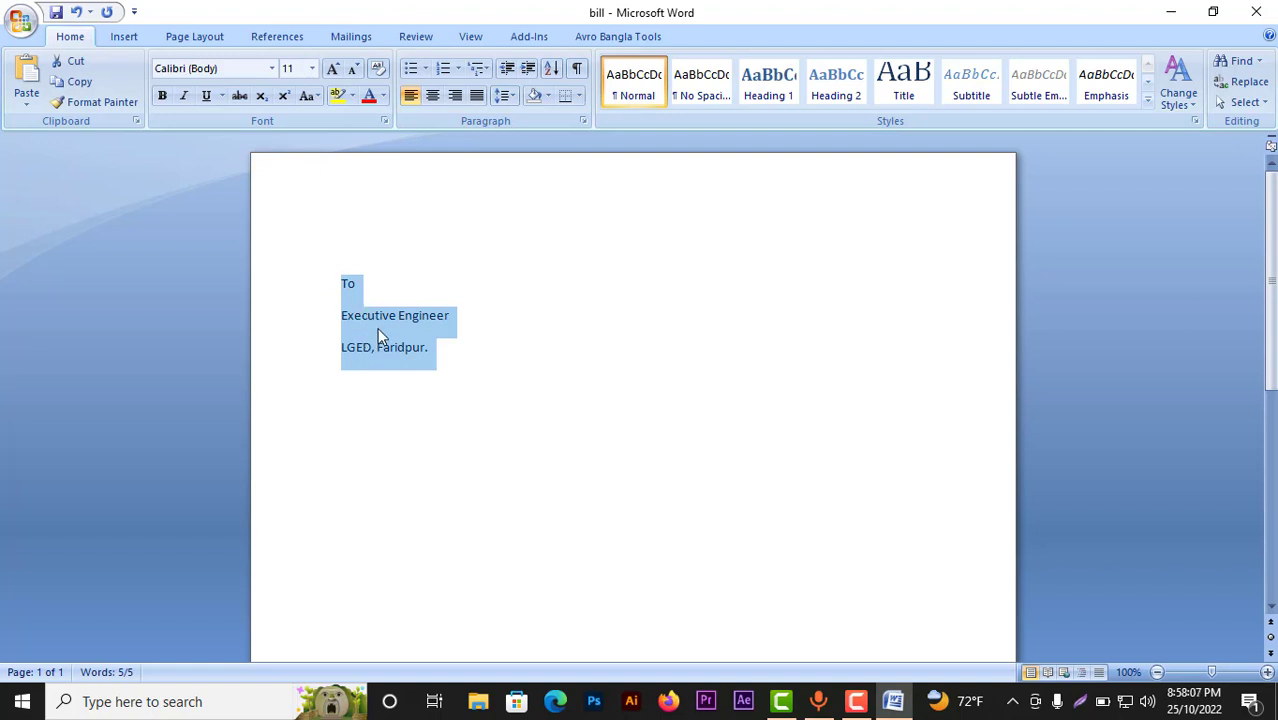
# Step: Give the three address lines 0 pt spacing after and single line spacing
pyautogui.click(430, 352)
pyautogui.moveTo(437, 354); pyautogui.dragTo(343, 280)
pyautogui.rightClick(371, 317)
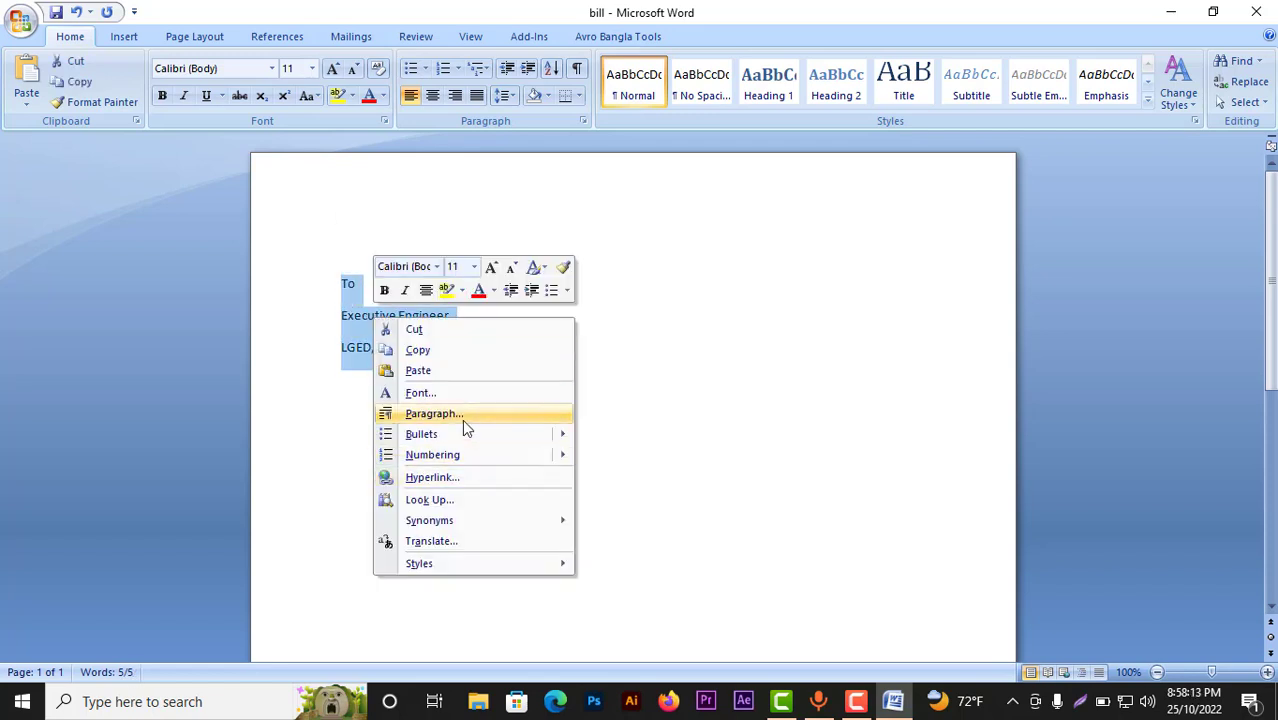
pyautogui.click(461, 418)
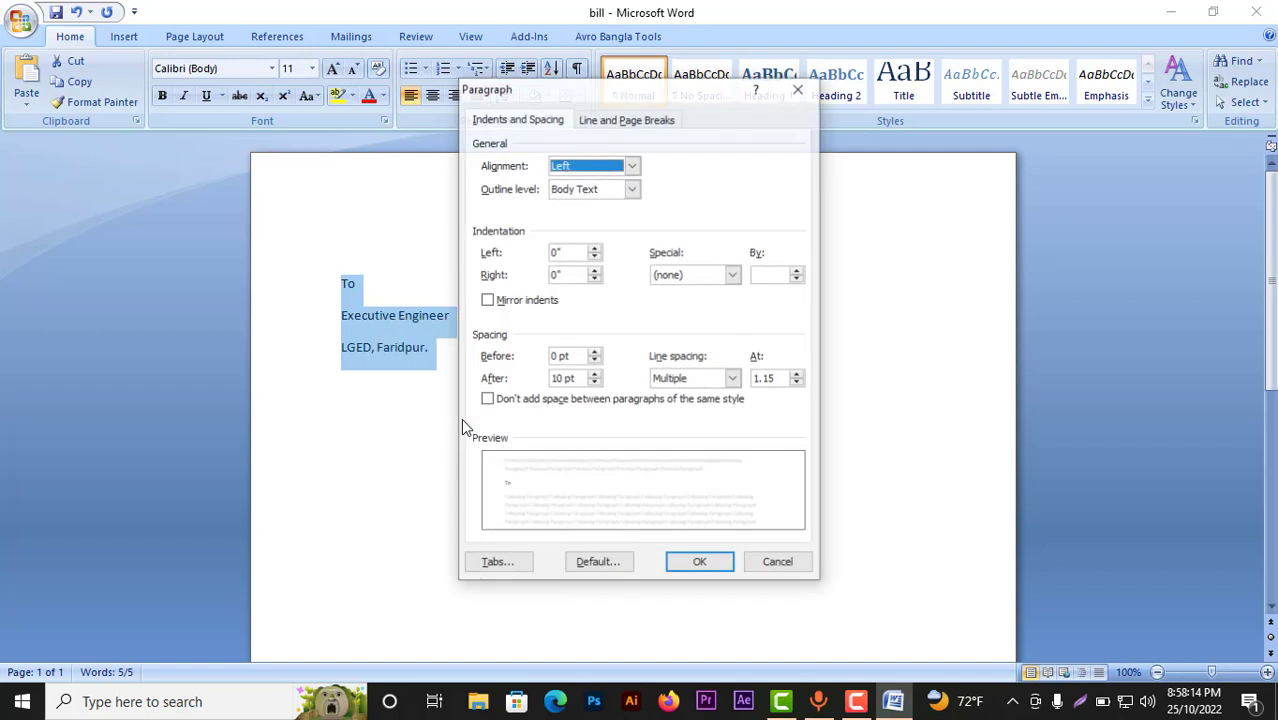
pyautogui.doubleClick(566, 380)
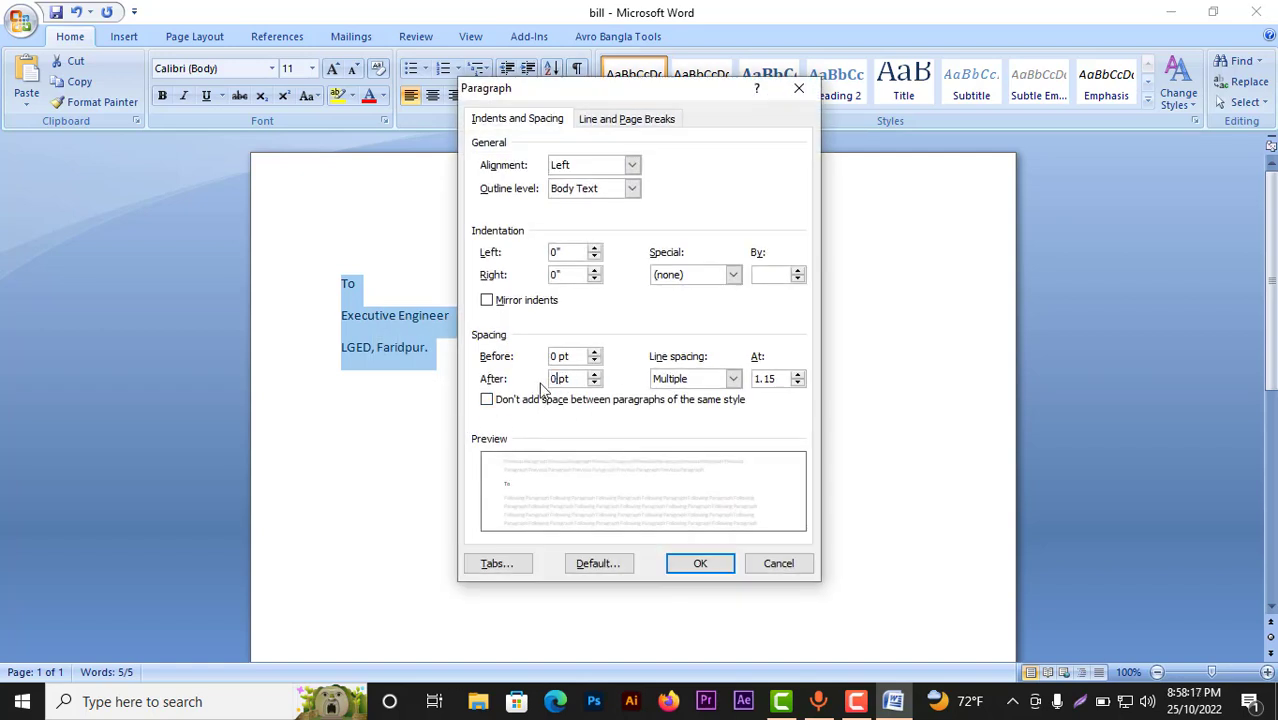
pyautogui.write('0')
pyautogui.click(734, 379)
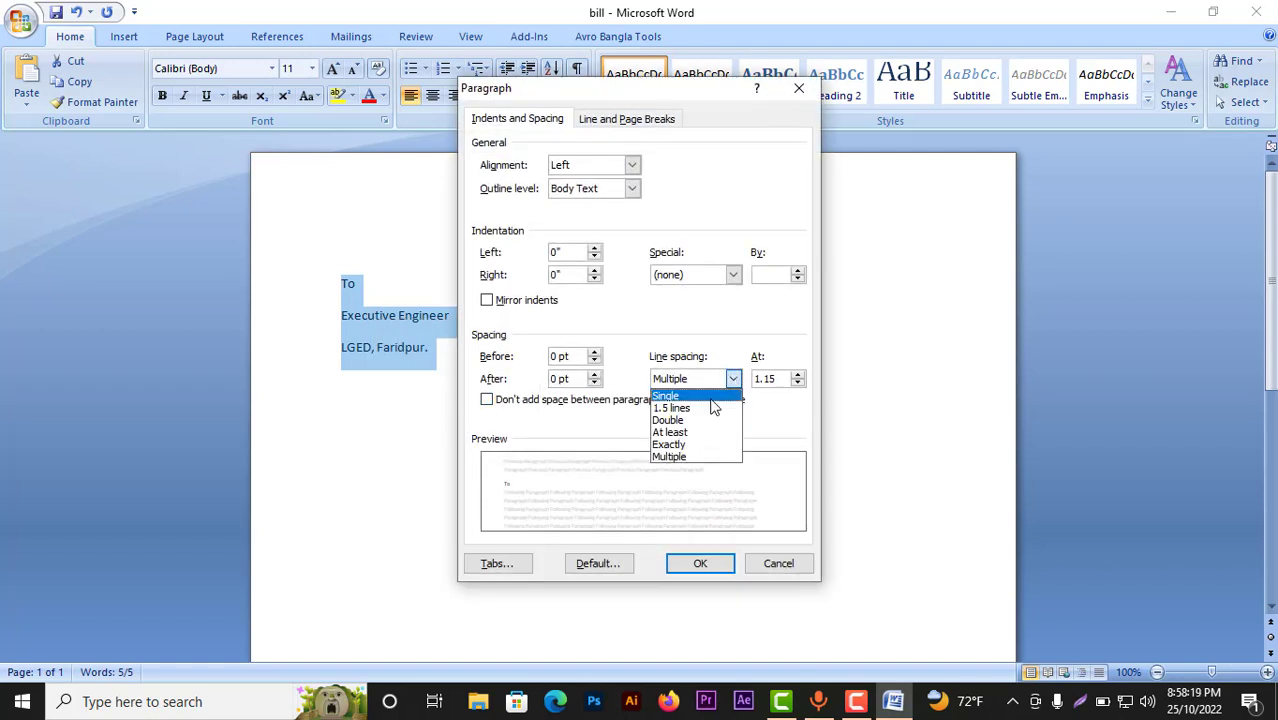
pyautogui.click(713, 400)
pyautogui.click(700, 564)
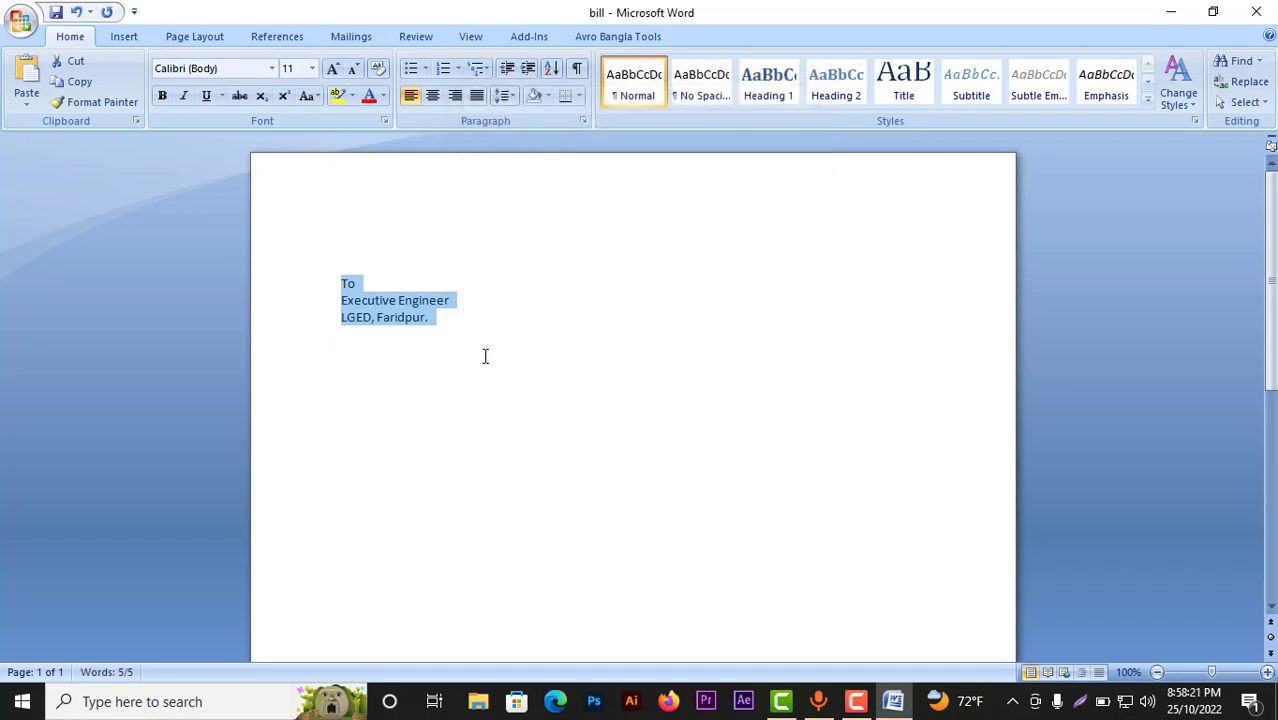
pyautogui.click(438, 321)
# Step: Add an 'E-mail:' line with the office's e-mail address below the address block
pyautogui.press('Return')
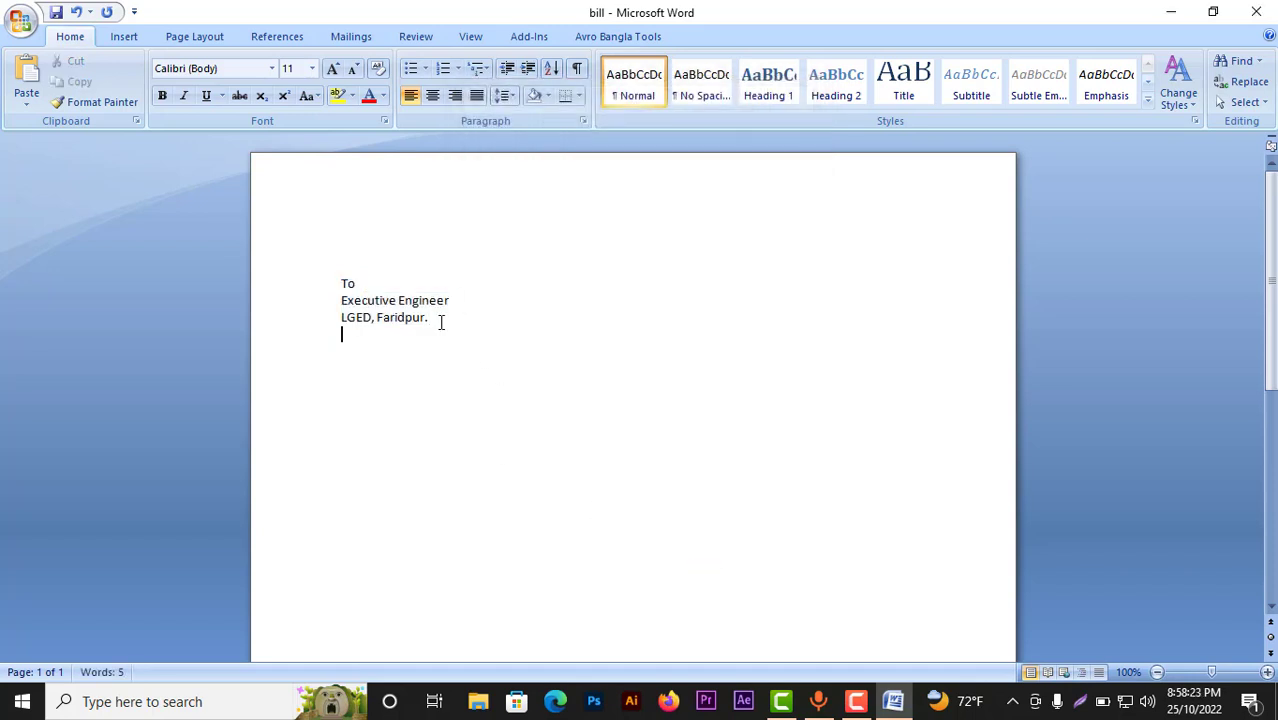
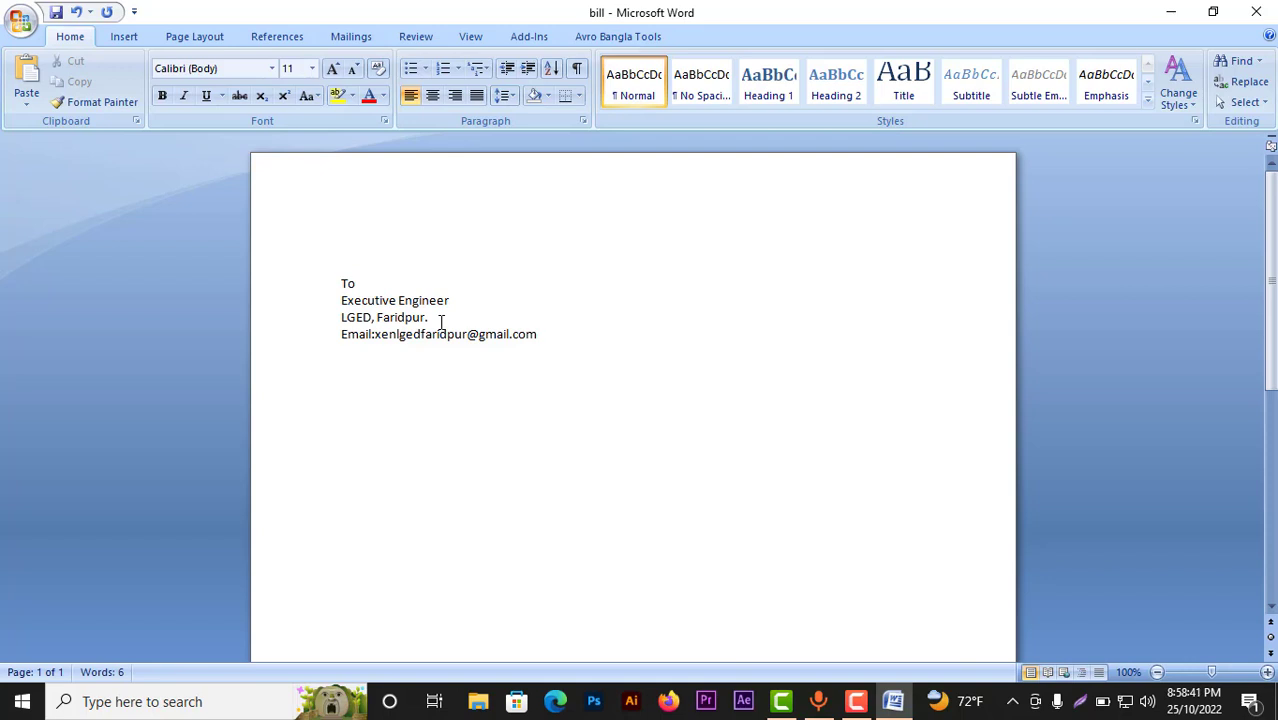
pyautogui.click(342, 336)
pyautogui.click(346, 336)
pyautogui.write('-')
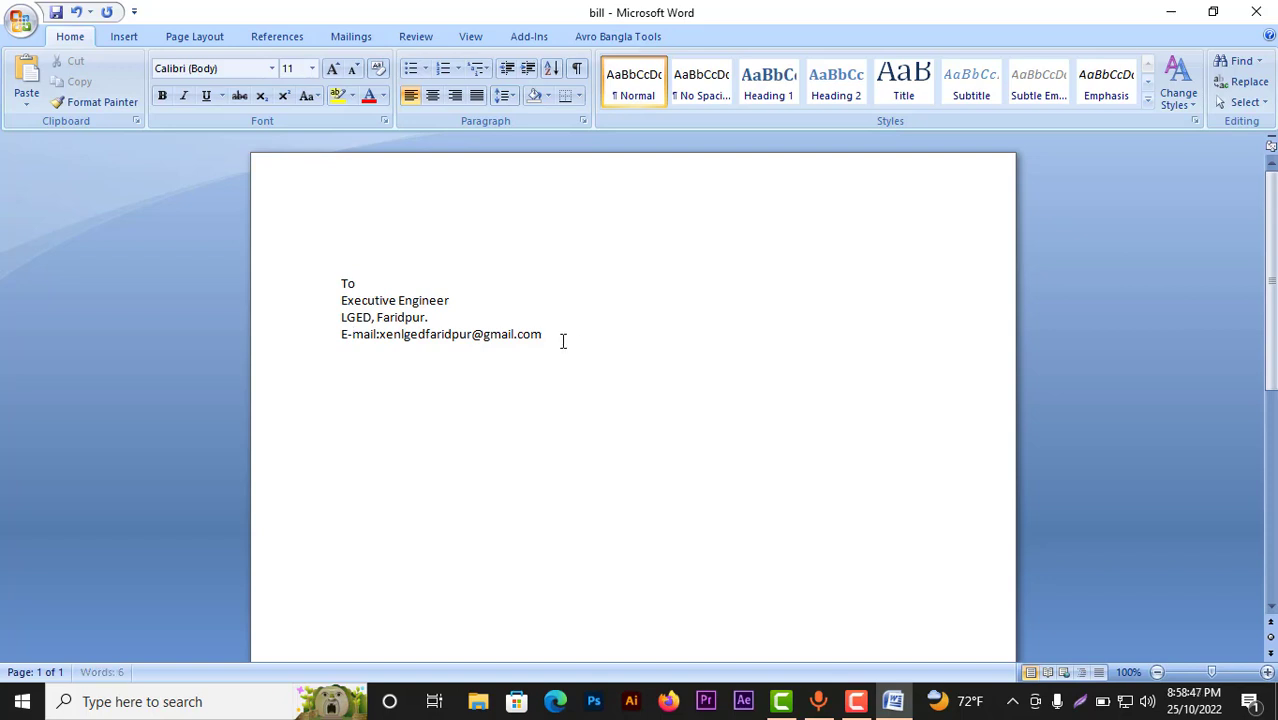
# Step: Type the heading 'BILL' on a new line below the e-mail line
pyautogui.click(562, 341)
pyautogui.press('Return')
pyautogui.press('Return')
pyautogui.press('Return')
pyautogui.write('BILL')
# Step: Make the 'BILL' heading centred, bold and underlined
pyautogui.moveTo(399, 394); pyautogui.dragTo(342, 389)
pyautogui.click(432, 96)
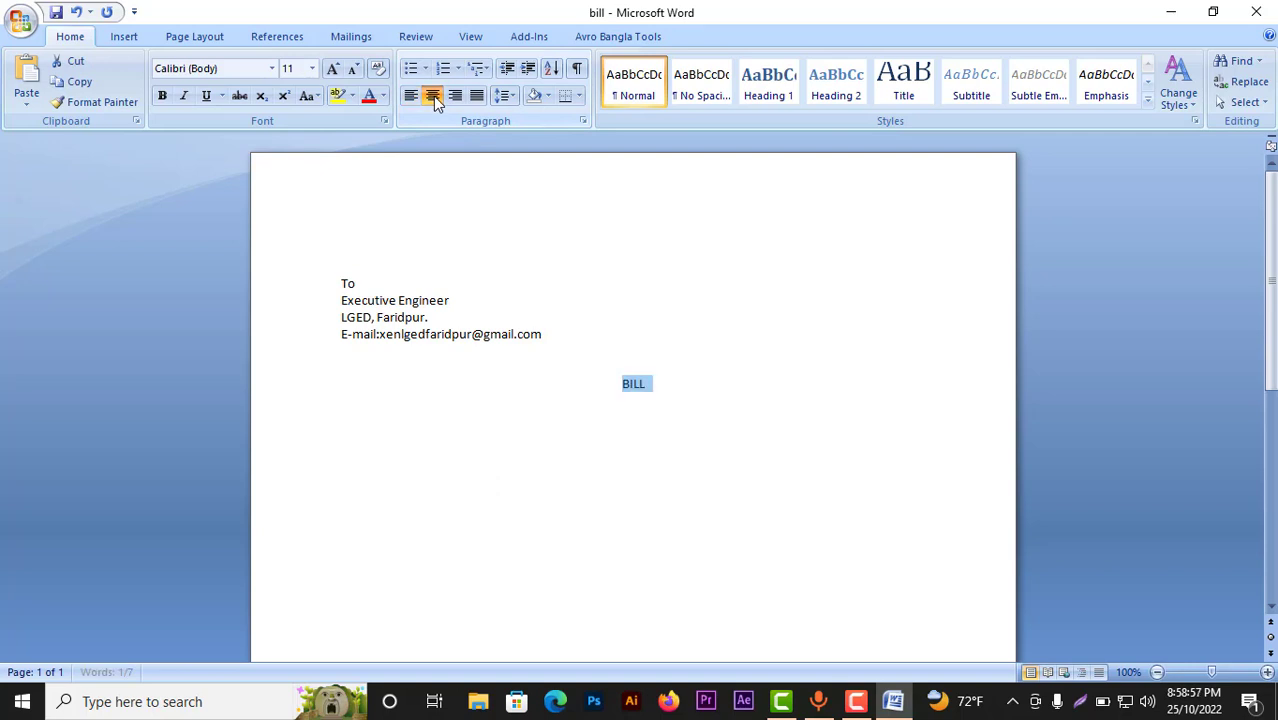
pyautogui.click(162, 96)
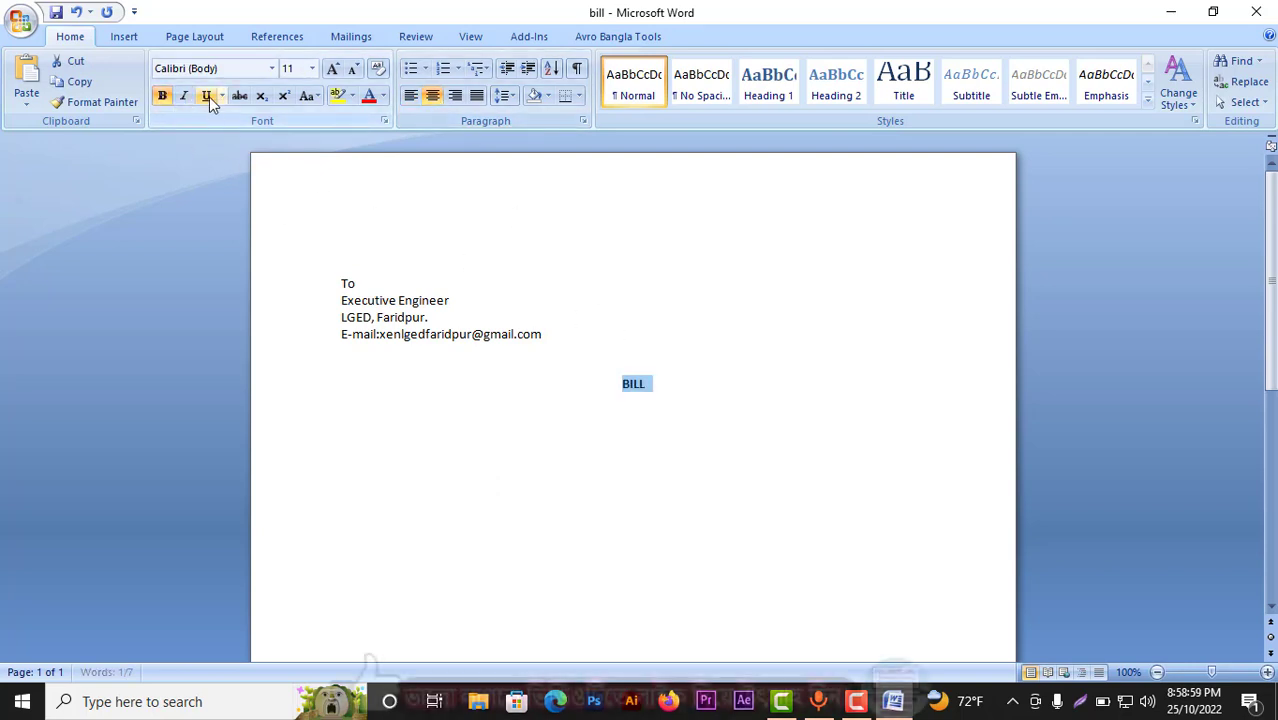
pyautogui.click(207, 96)
pyautogui.click(537, 431)
# Step: Start a new left-aligned line below the BILL heading
pyautogui.click(651, 384)
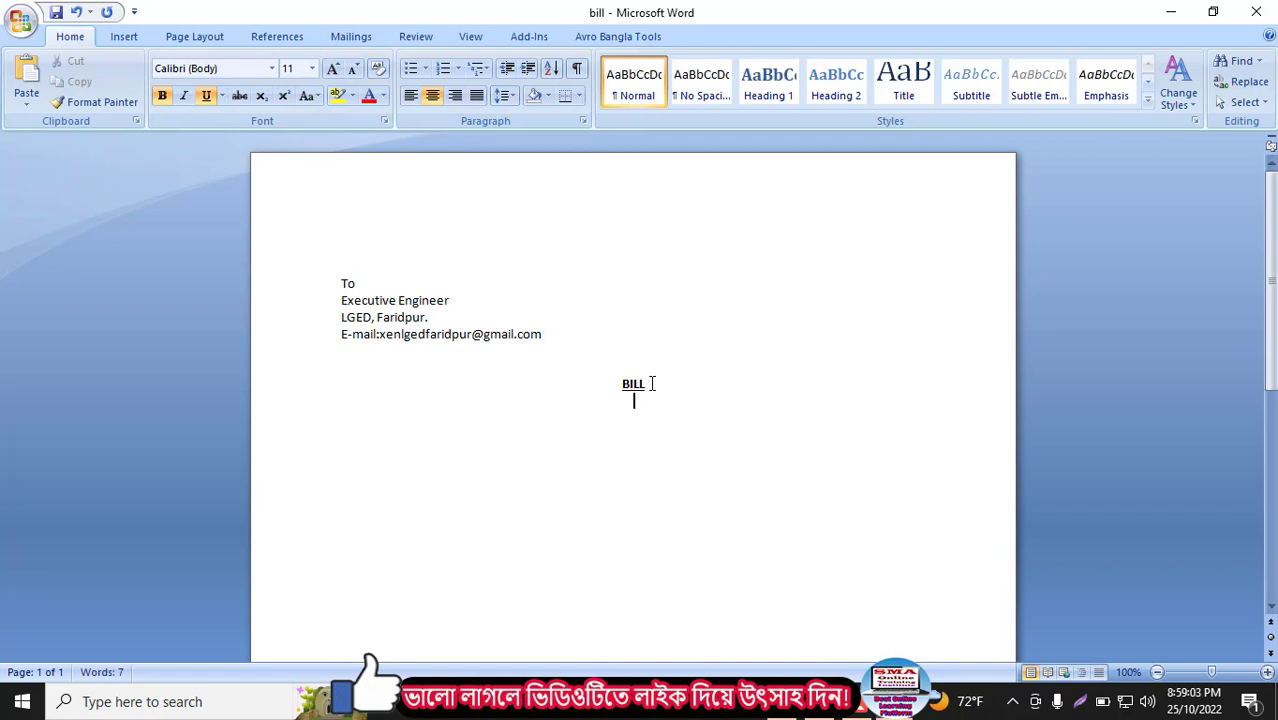
pyautogui.press('Return')
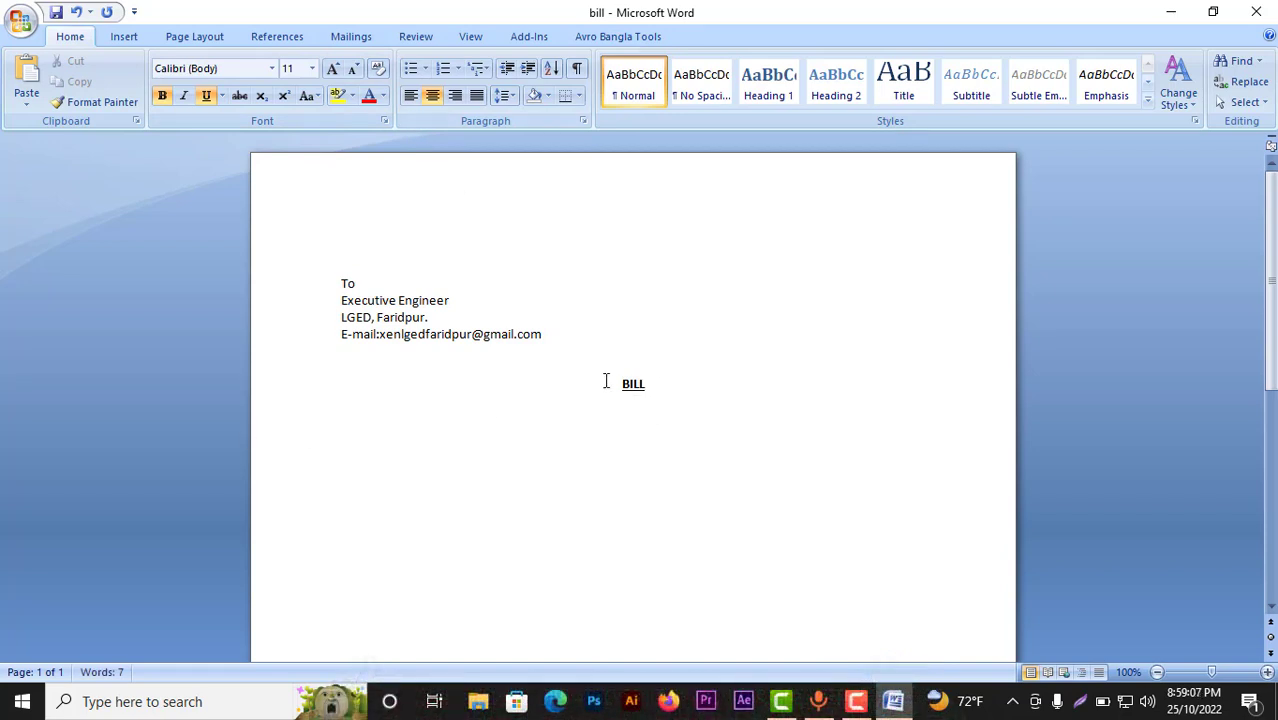
pyautogui.click(411, 97)
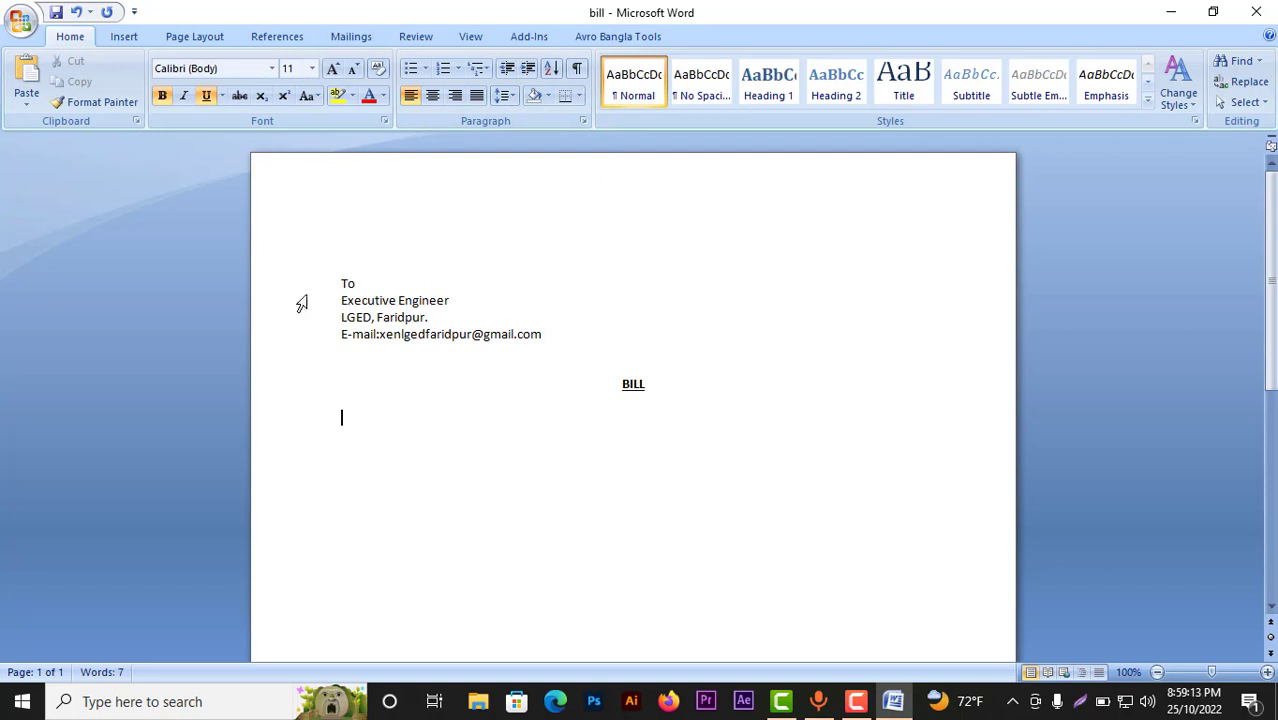
# Step: Insert a 5-column by 6-row table below the heading
pyautogui.click(122, 37)
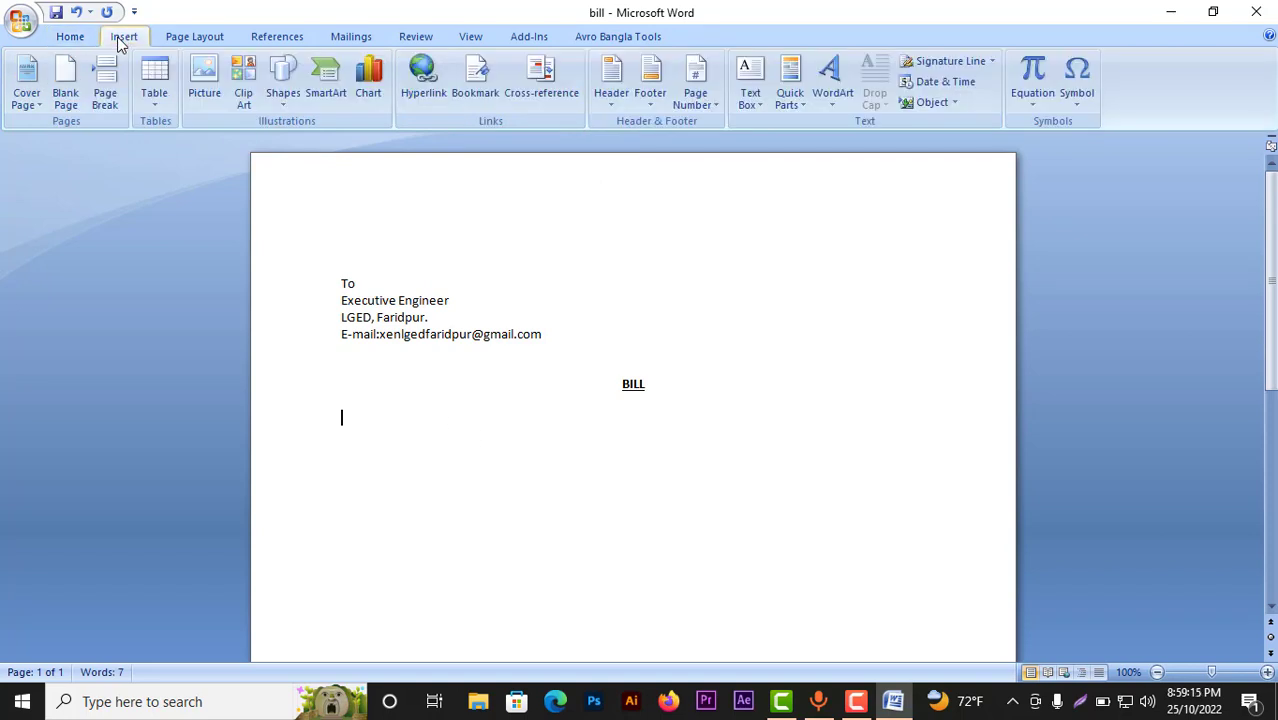
pyautogui.click(153, 106)
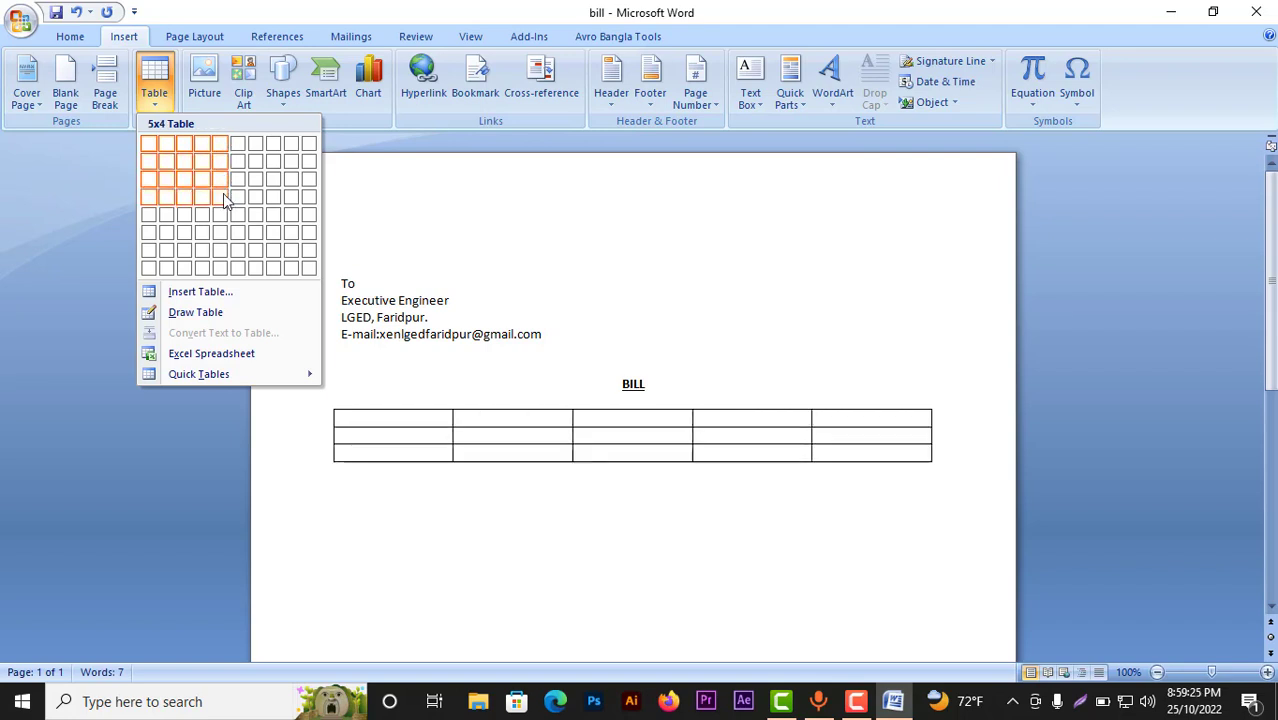
pyautogui.click(227, 236)
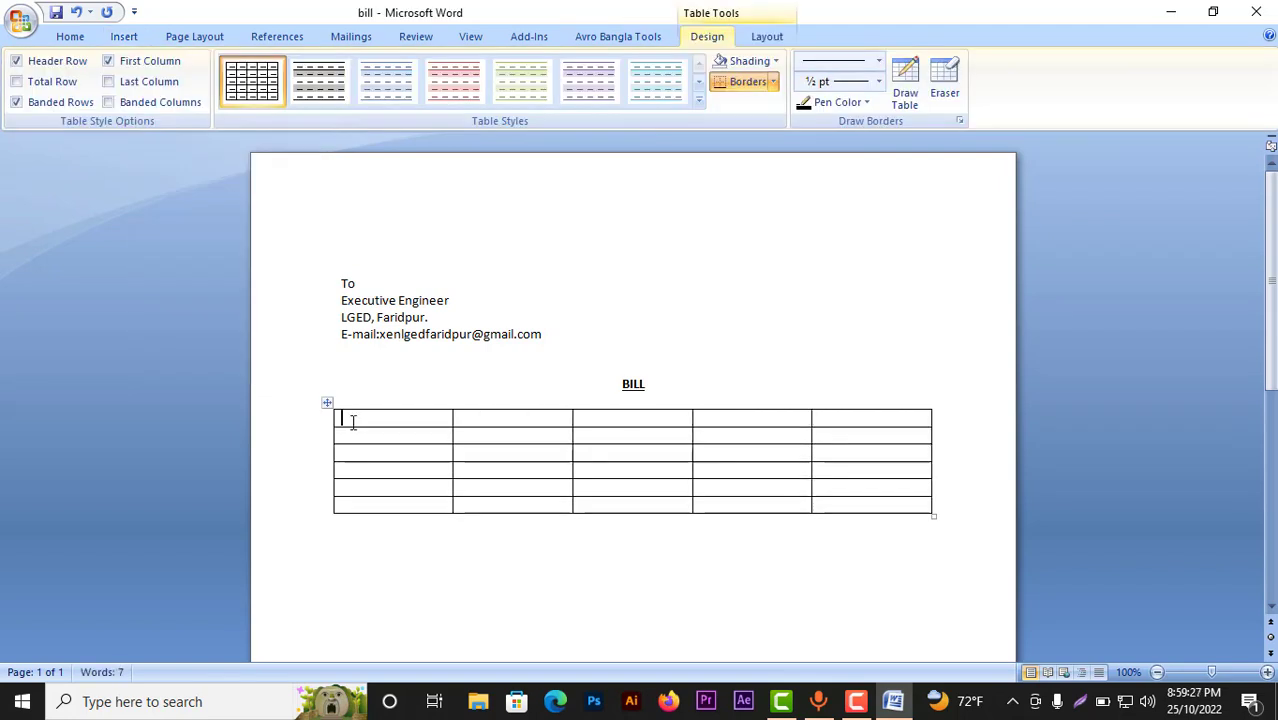
# Step: Enter headers Sl No., Description, Qty., Unit Price, Total and narrow the Sl No. column
pyautogui.write('Sl No.')
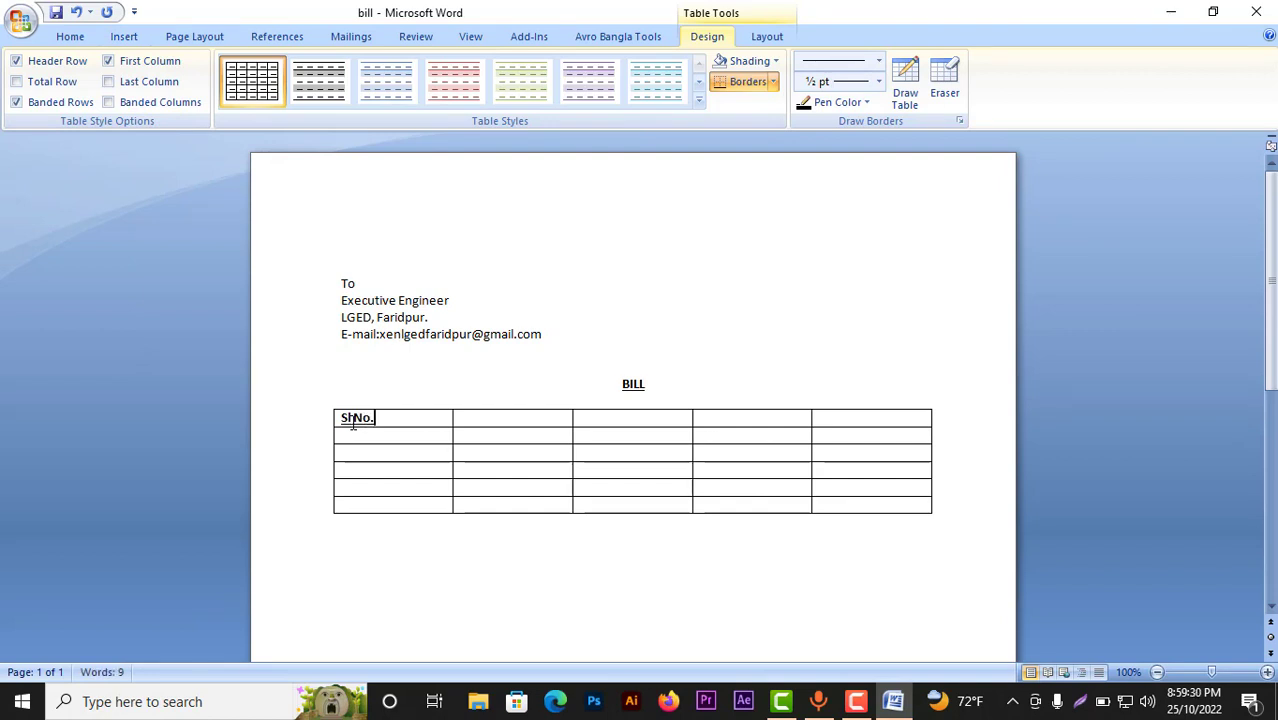
pyautogui.click(469, 420)
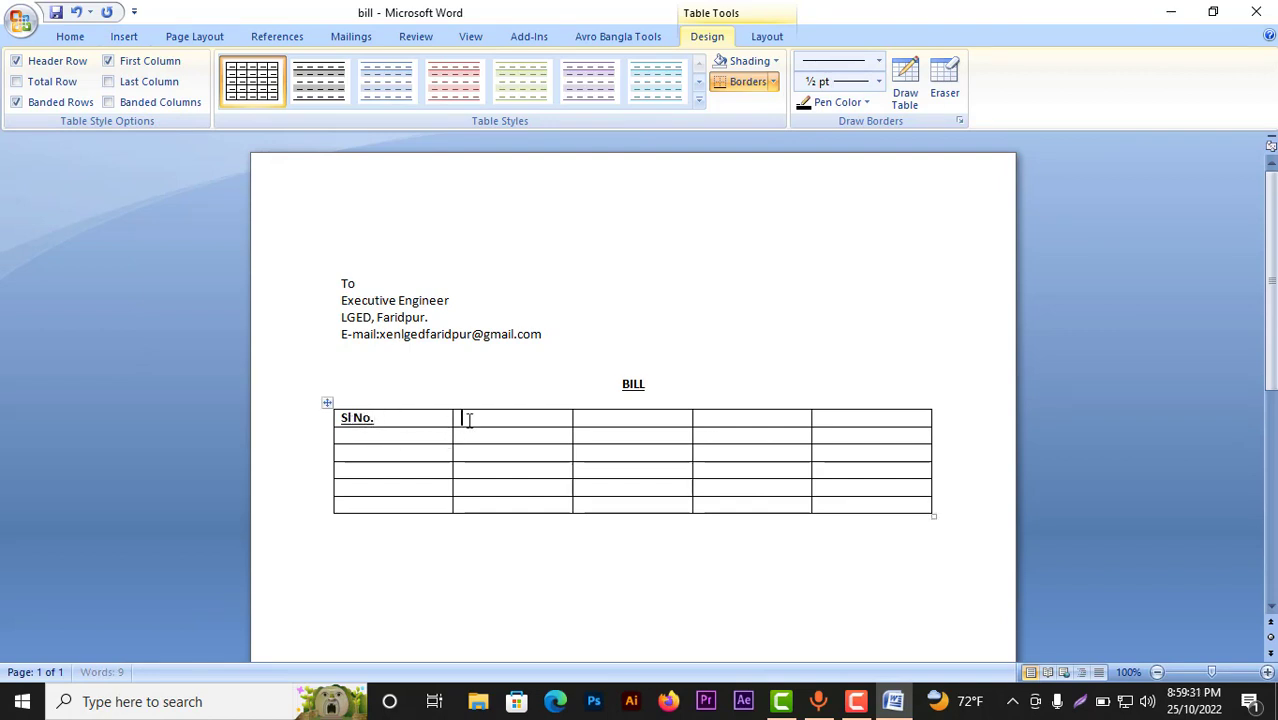
pyautogui.write('Description')
pyautogui.click(619, 417)
pyautogui.write('Qty.')
pyautogui.click(756, 424)
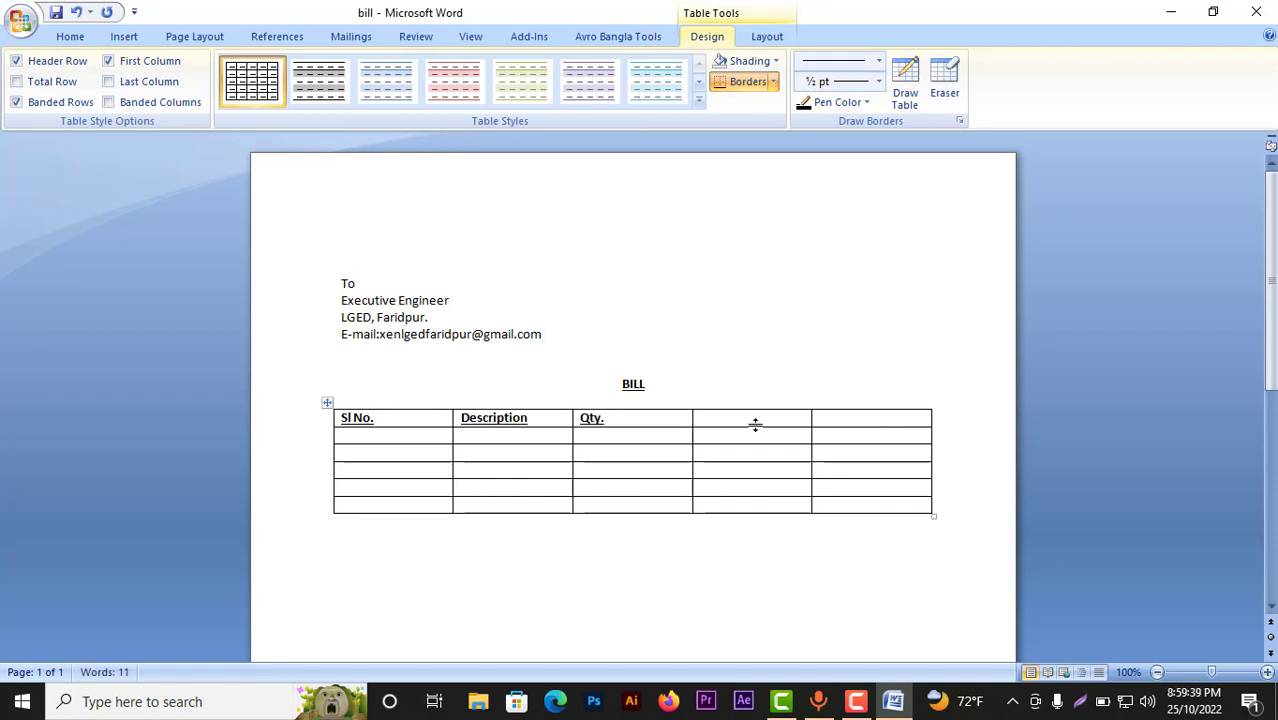
pyautogui.write('Unit Price')
pyautogui.click(852, 418)
pyautogui.write('Total')
pyautogui.moveTo(452, 440); pyautogui.dragTo(385, 440)
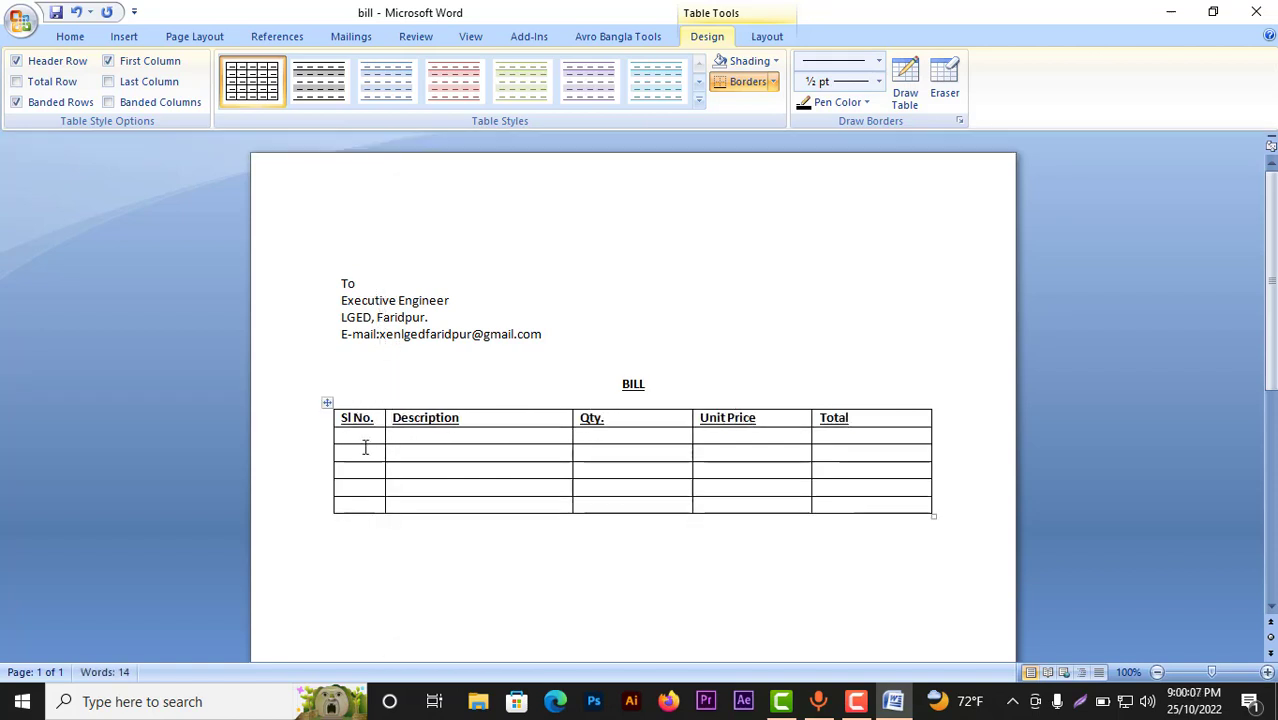
# Step: Fill item 1: Harddisk Drive 1TB, Brand: WD, Warrenty:2 years, qty 01, unit price 4600.00
pyautogui.click(364, 438)
pyautogui.write('1')
pyautogui.click(399, 437)
pyautogui.write('Harddisk')
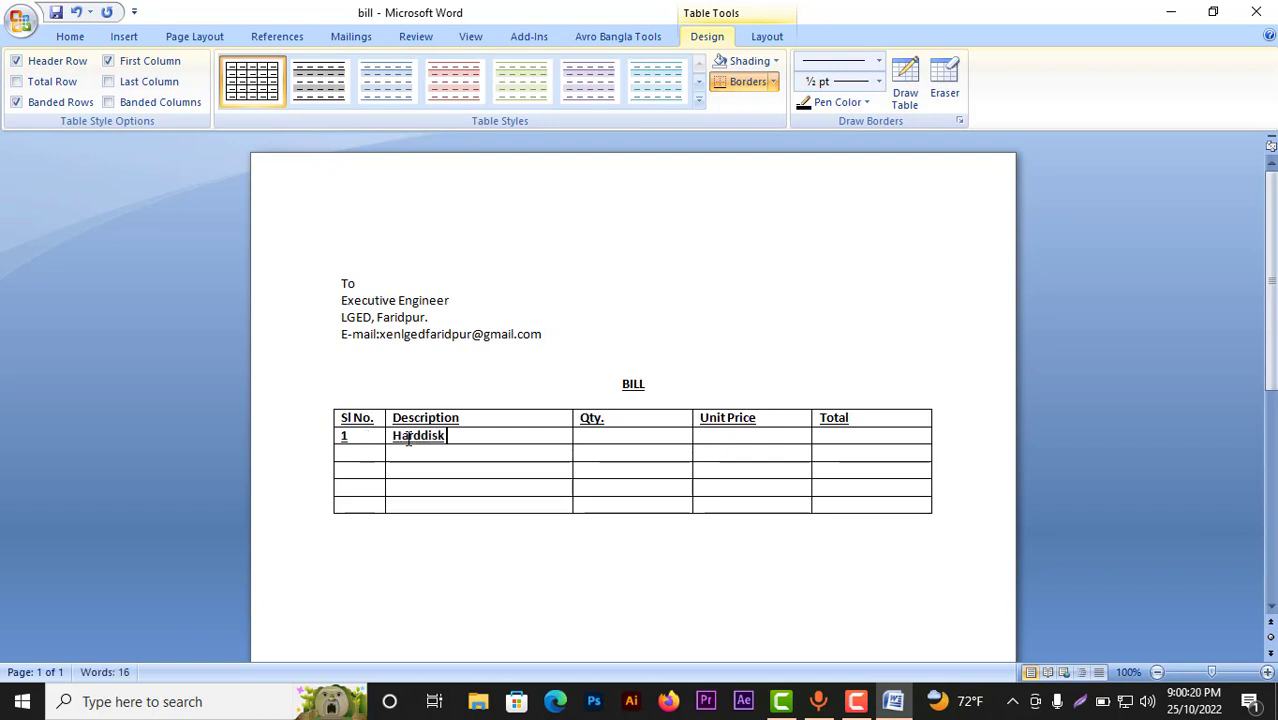
pyautogui.write(' Drive 1TB')
pyautogui.press('Return')
pyautogui.write('Brand')
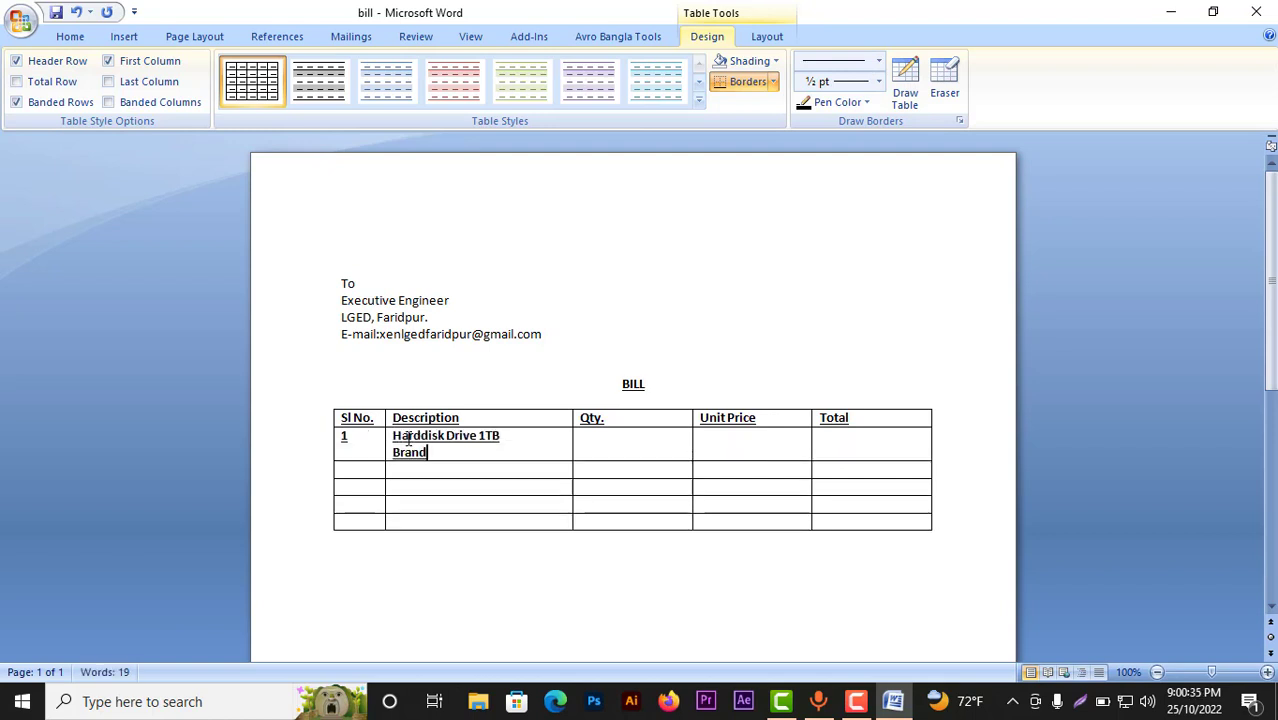
pyautogui.write(': WD S/N:Yt76853')
pyautogui.press('Return')
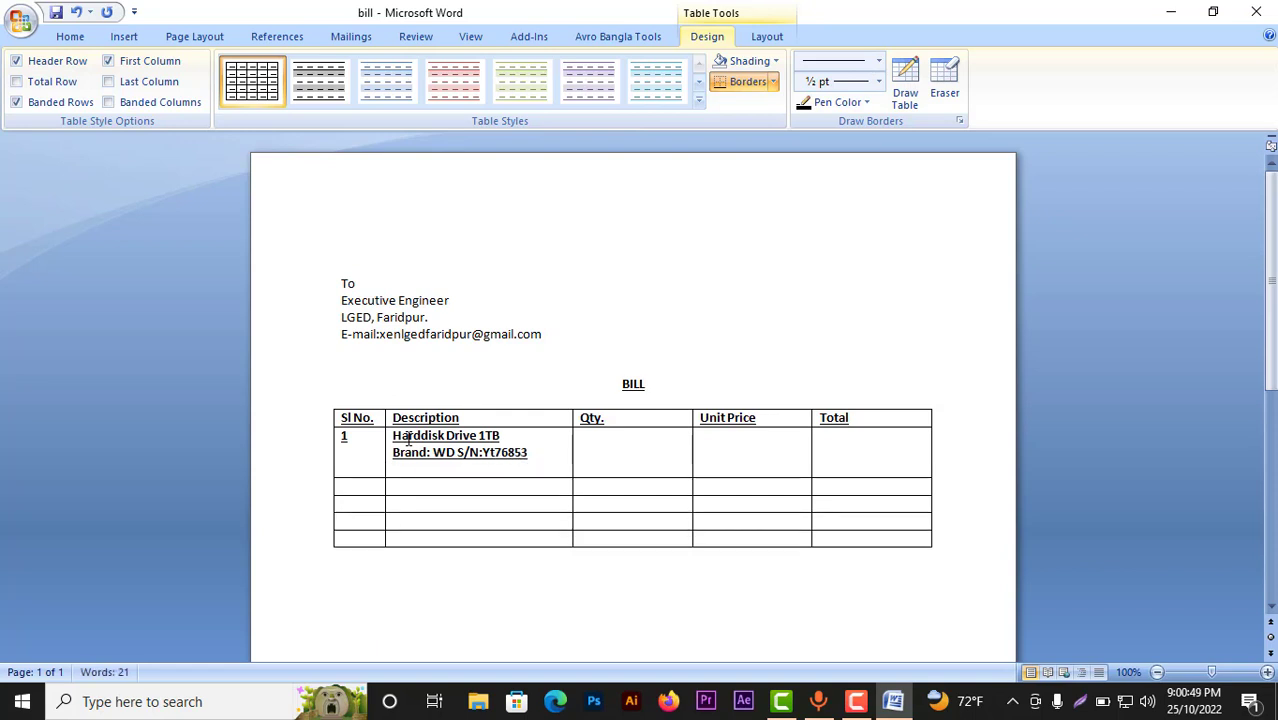
pyautogui.write('Warrenty:2 years')
pyautogui.click(622, 448)
pyautogui.write('01')
pyautogui.click(765, 448)
pyautogui.write('46')
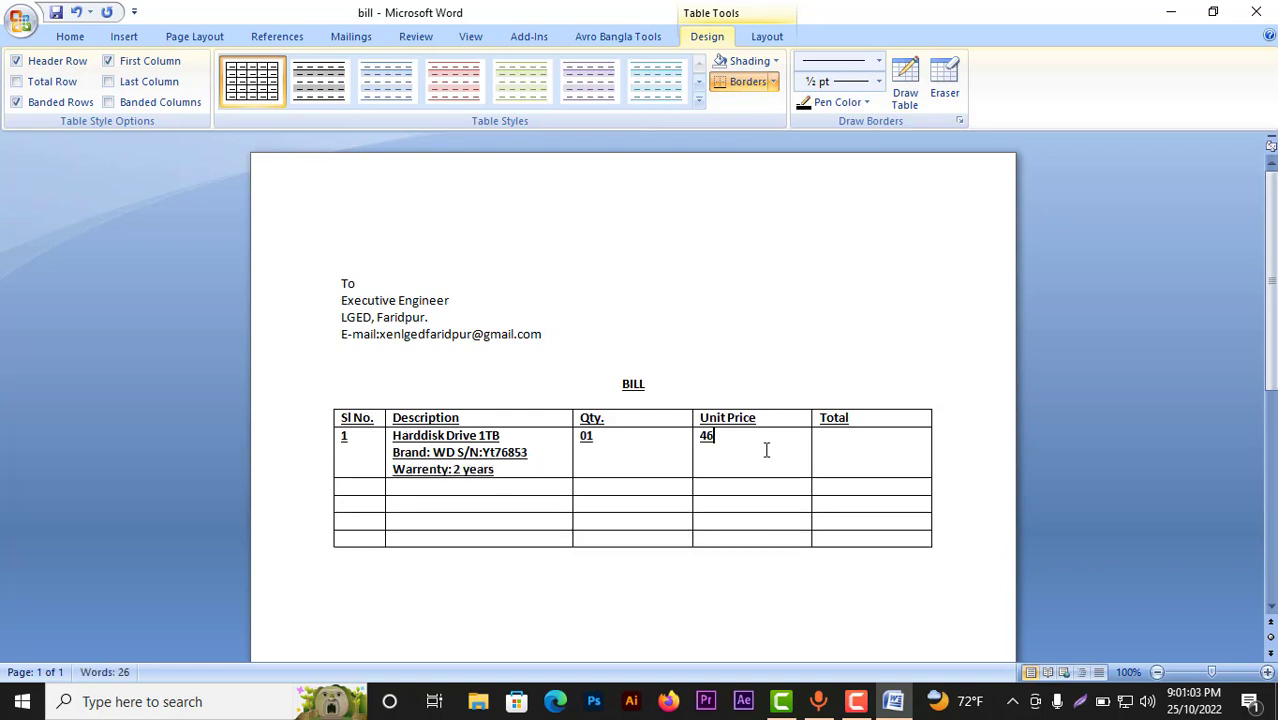
pyautogui.write('00.00')
pyautogui.click(830, 446)
pyautogui.write('4600.00')
# Step: Remove bold and underline from the first item's description
pyautogui.moveTo(496, 470); pyautogui.dragTo(339, 438)
pyautogui.click(72, 38)
pyautogui.click(162, 96)
pyautogui.click(208, 98)
# Step: Fill item 2: RAM DDR-3 Adata 4GB, qty 01, unit price and total 2200.00
pyautogui.click(343, 487)
pyautogui.write('2')
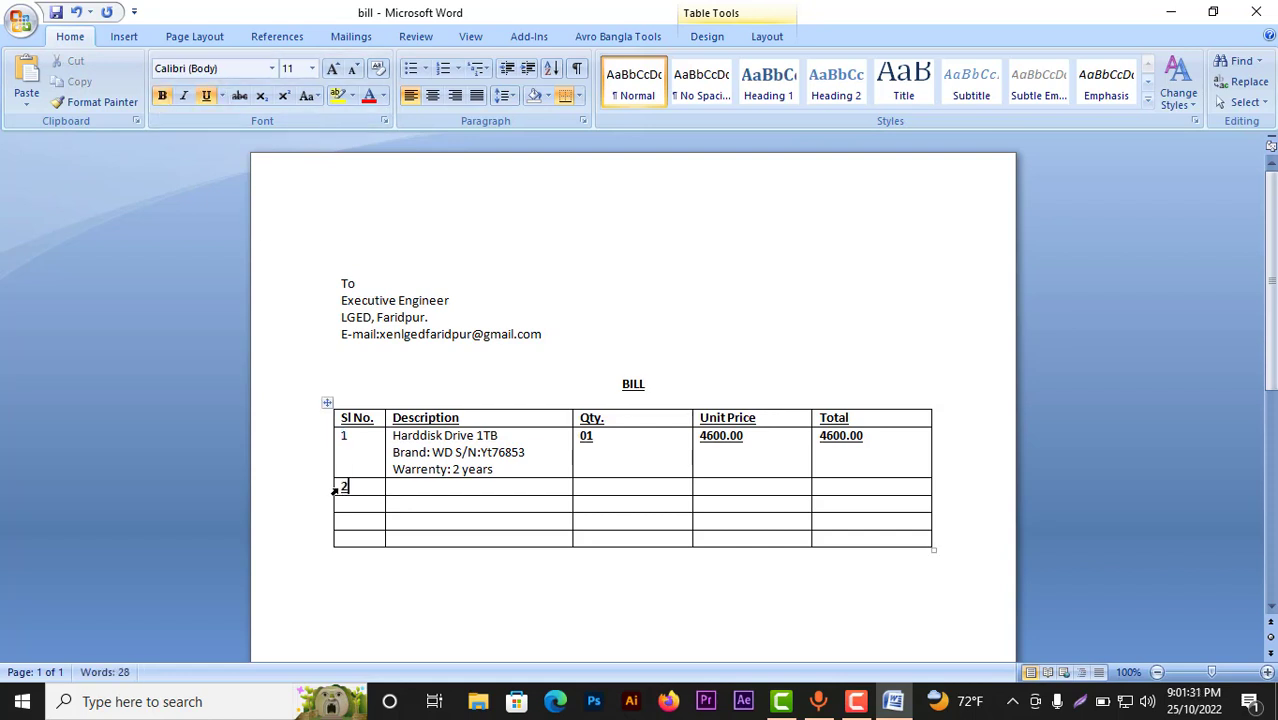
pyautogui.moveTo(333, 488); pyautogui.dragTo(333, 540)
pyautogui.click(480, 487)
pyautogui.write('RAM DDR-3')
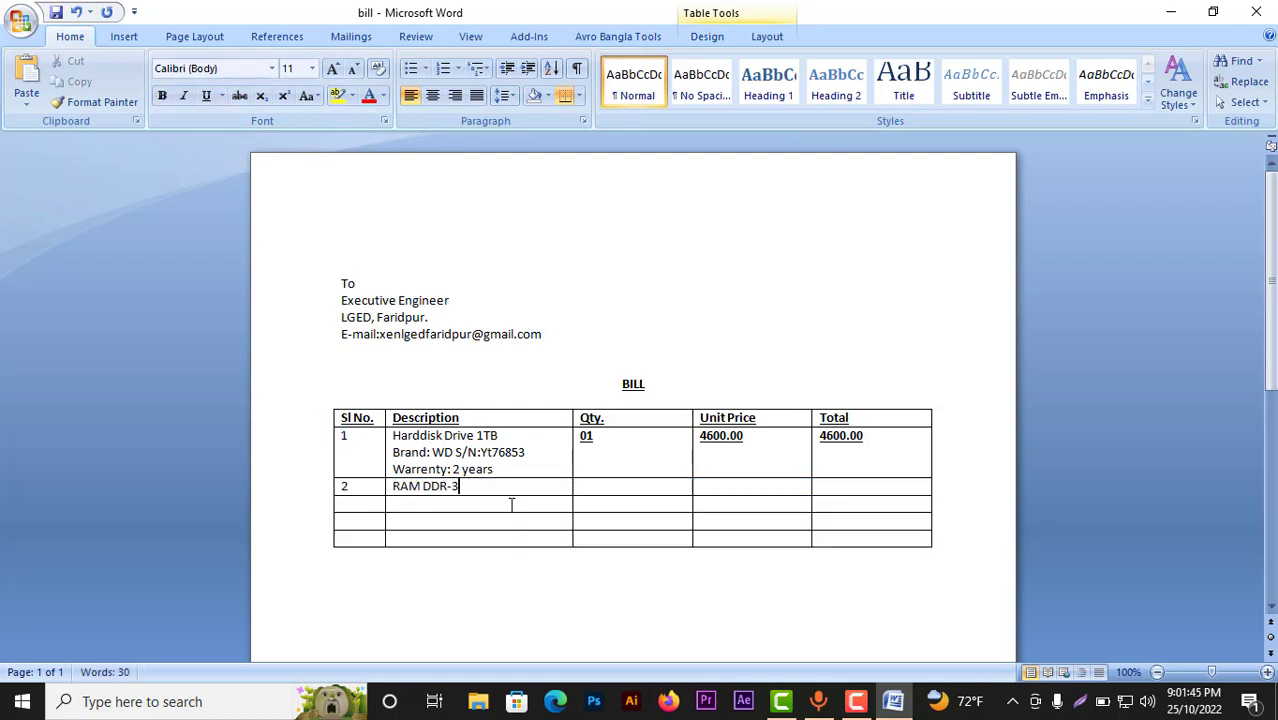
pyautogui.write(' Adata')
pyautogui.press('Return')
pyautogui.write('4GB')
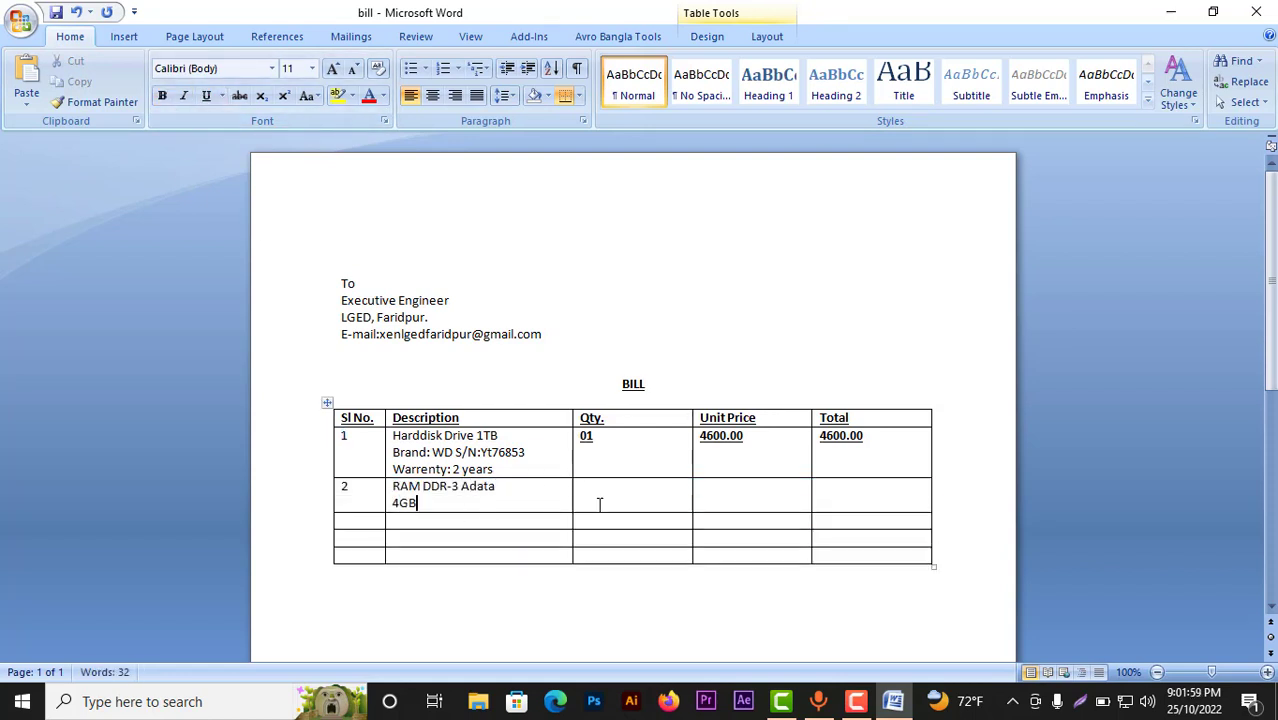
pyautogui.click(599, 500)
pyautogui.write('01')
pyautogui.click(736, 497)
pyautogui.write('2200')
pyautogui.click(836, 488)
pyautogui.write('2200.00')
pyautogui.click(748, 487)
pyautogui.write('.00')
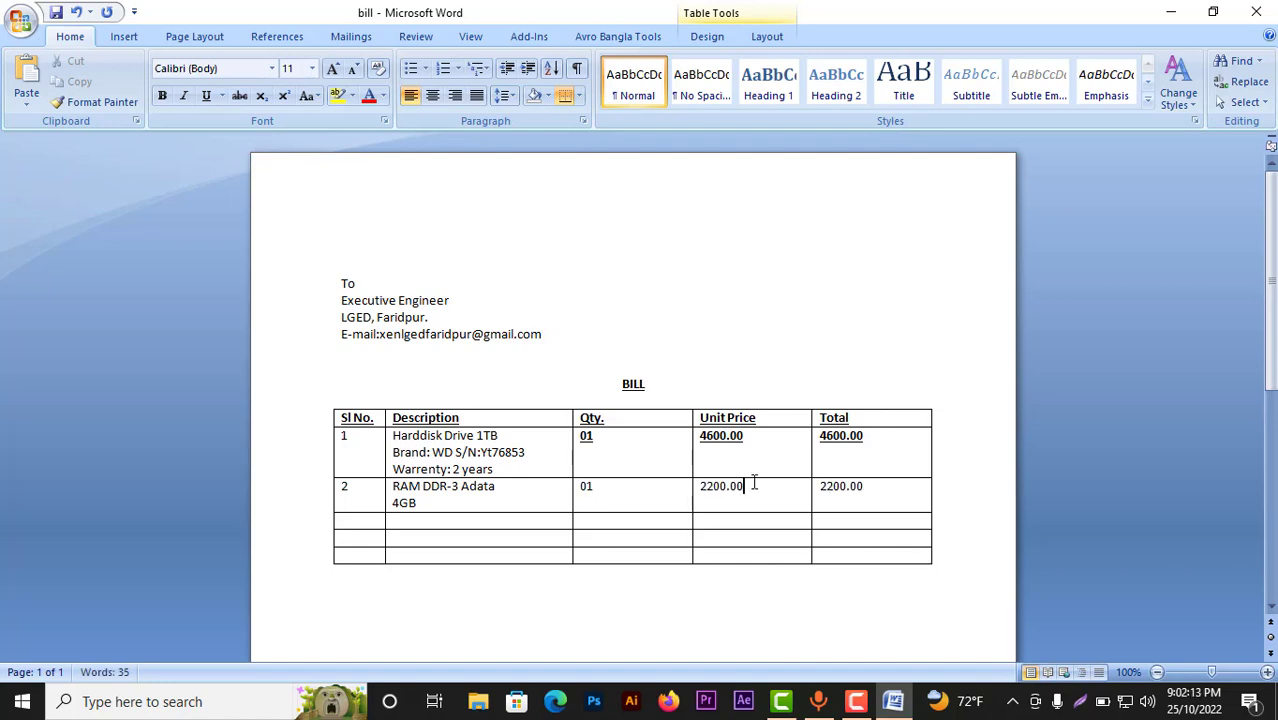
# Step: Fill item 3: Keyboard A4Tech 104, qty 01, unit price and total 550.00
pyautogui.click(345, 521)
pyautogui.write('3')
pyautogui.write('Keyboard')
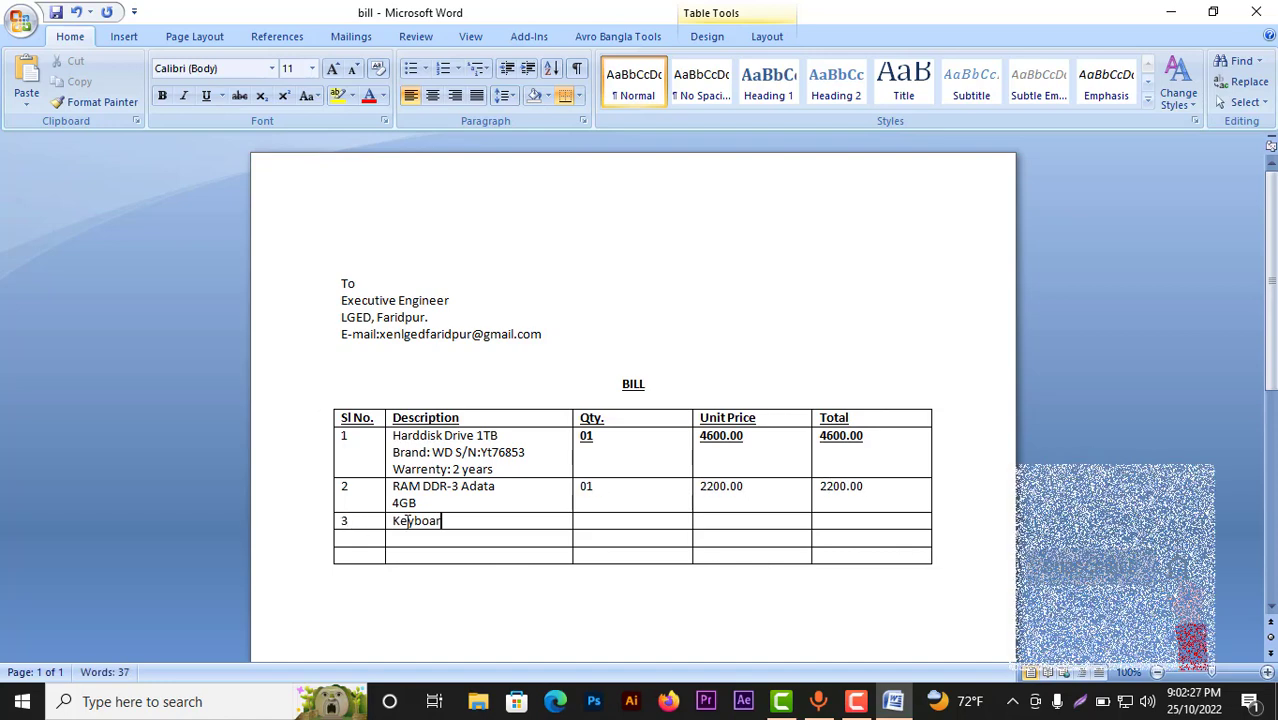
pyautogui.press('Return')
pyautogui.write('A4Tech 104')
pyautogui.click(616, 523)
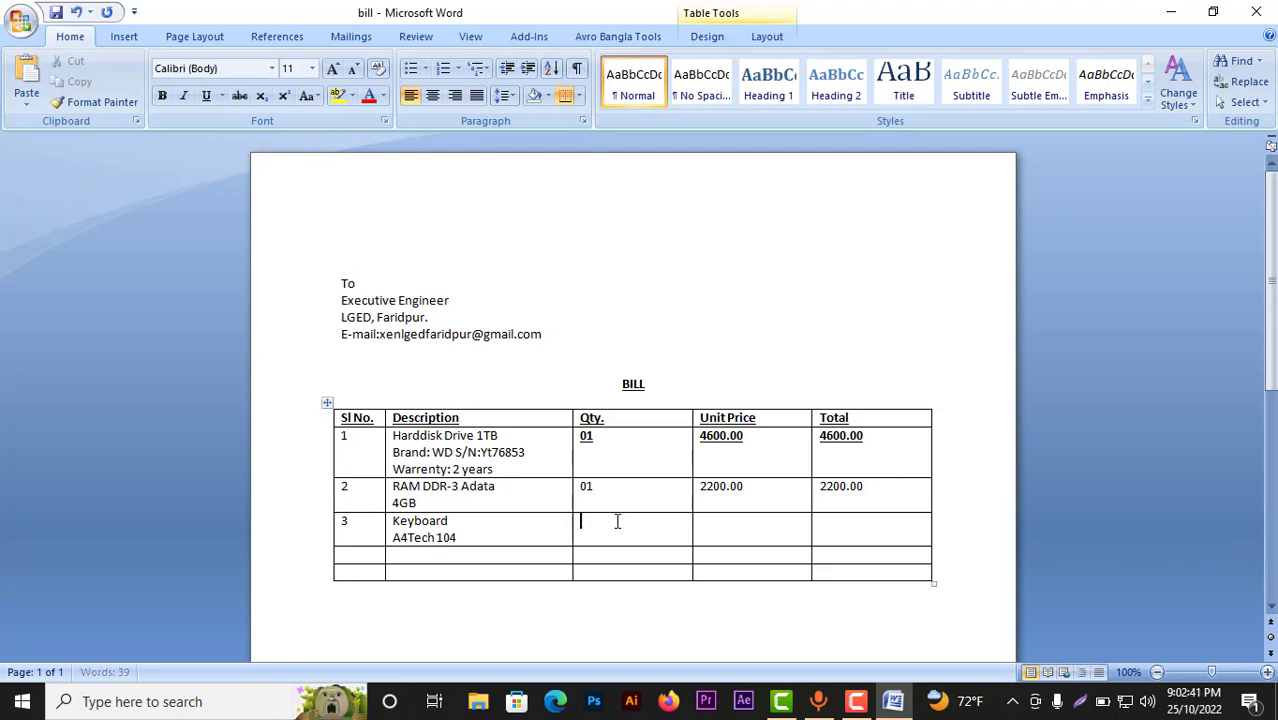
pyautogui.write('01')
pyautogui.click(726, 529)
pyautogui.write('550.00')
pyautogui.click(856, 521)
pyautogui.write('550.00')
# Step: Fill item 4: Mouse USB, qty 01, unit price and total 500.00; select row 1's figures
pyautogui.click(345, 556)
pyautogui.write('4')
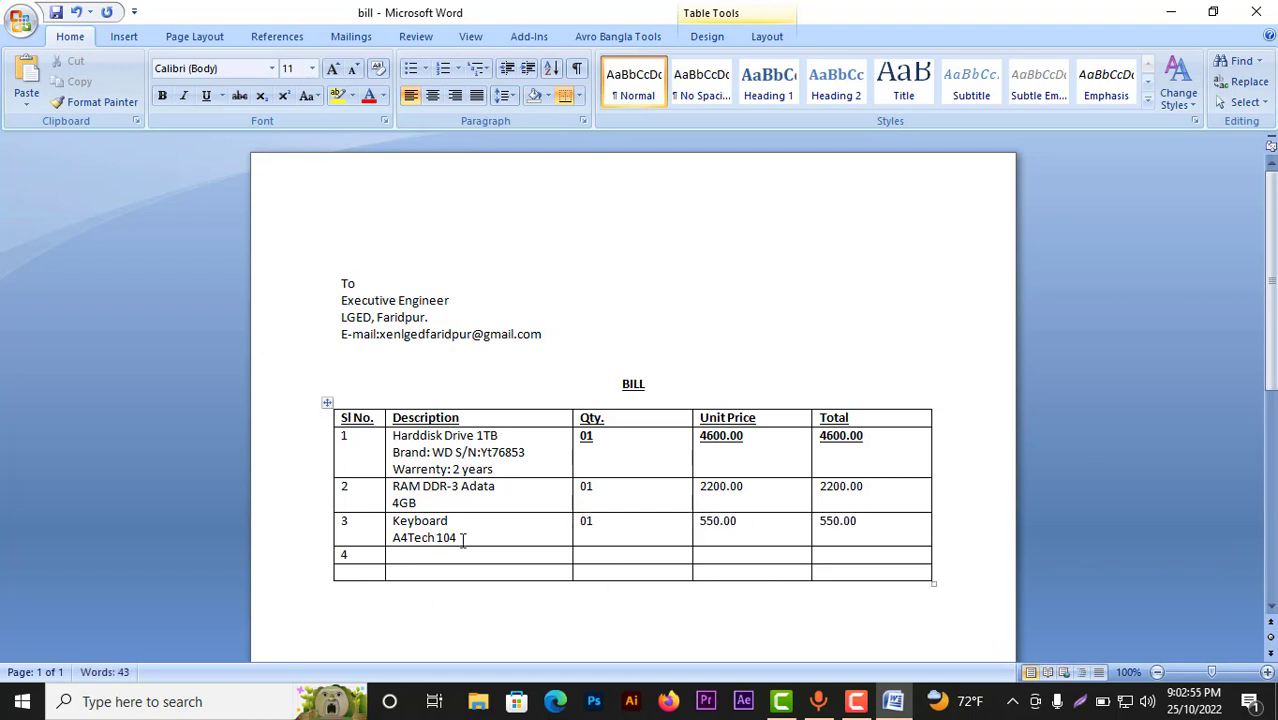
pyautogui.moveTo(458, 540); pyautogui.dragTo(394, 556)
pyautogui.doubleClick(412, 556)
pyautogui.write('Mouse')
pyautogui.doubleClick(447, 571)
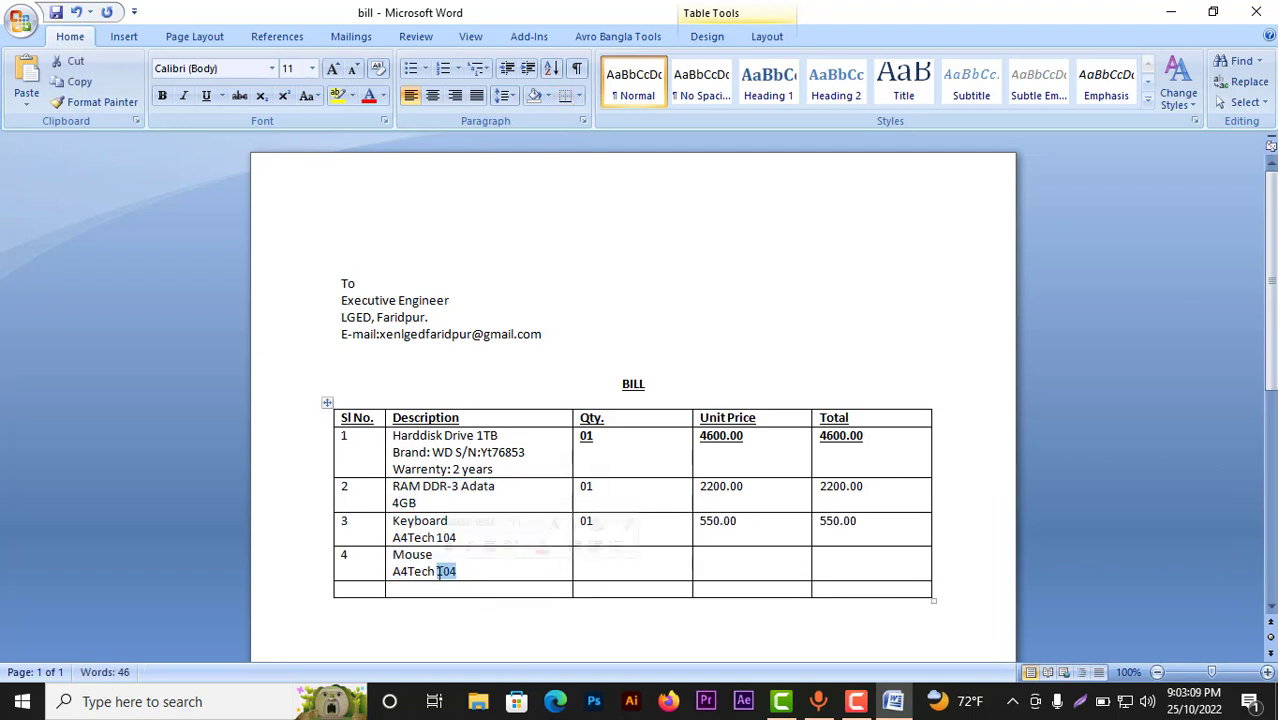
pyautogui.write('USB')
pyautogui.click(578, 566)
pyautogui.write('01')
pyautogui.click(716, 560)
pyautogui.write('500.00')
pyautogui.click(847, 560)
pyautogui.write('500.00')
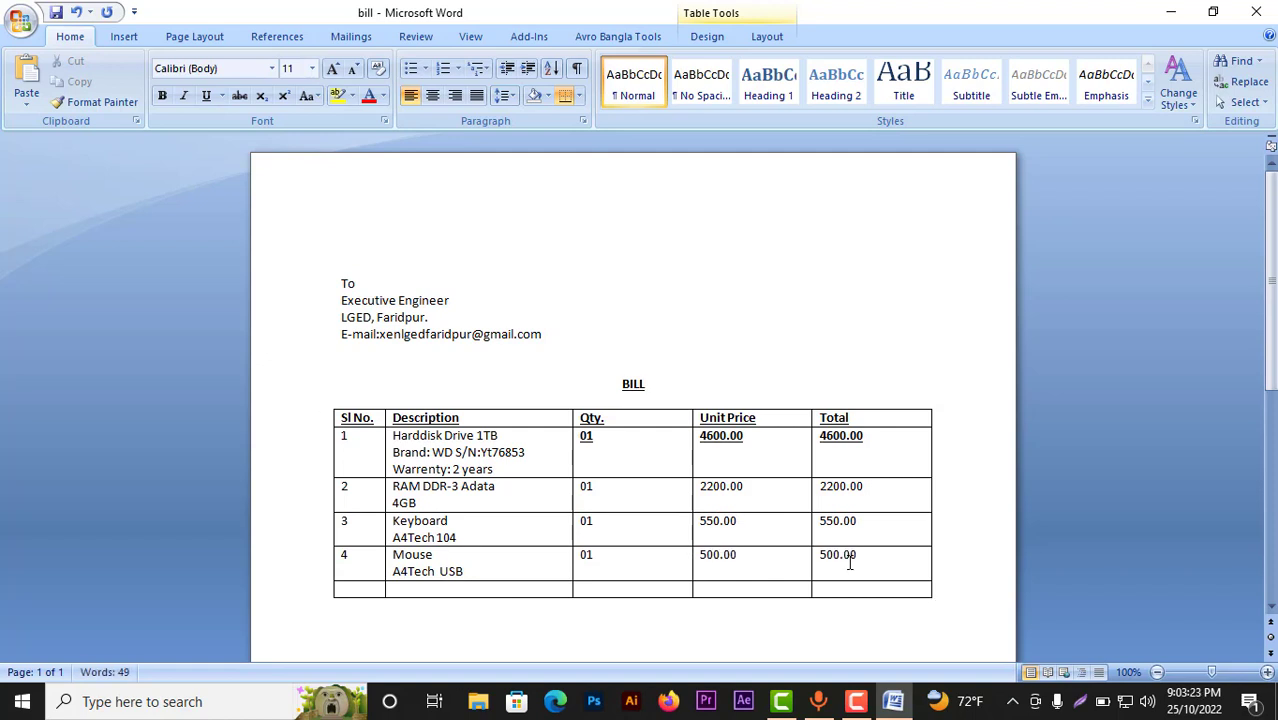
pyautogui.scroll(-2, 903, 435)
pyautogui.moveTo(868, 373); pyautogui.dragTo(590, 365)
# Step: Unbold row 1's figures and total the column with =SUM(ABOVE), showing 7850.00
pyautogui.hotkey('ctrl', 'b')
pyautogui.click(880, 472)
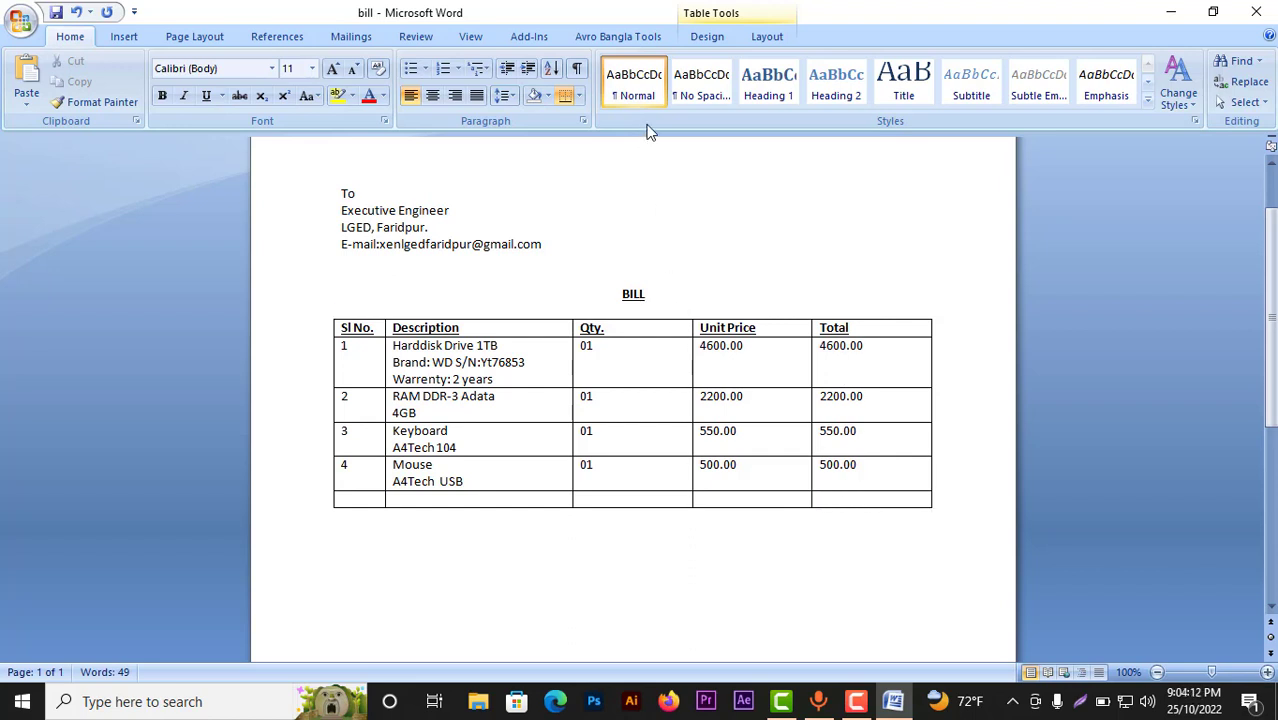
pyautogui.click(770, 37)
pyautogui.click(1150, 90)
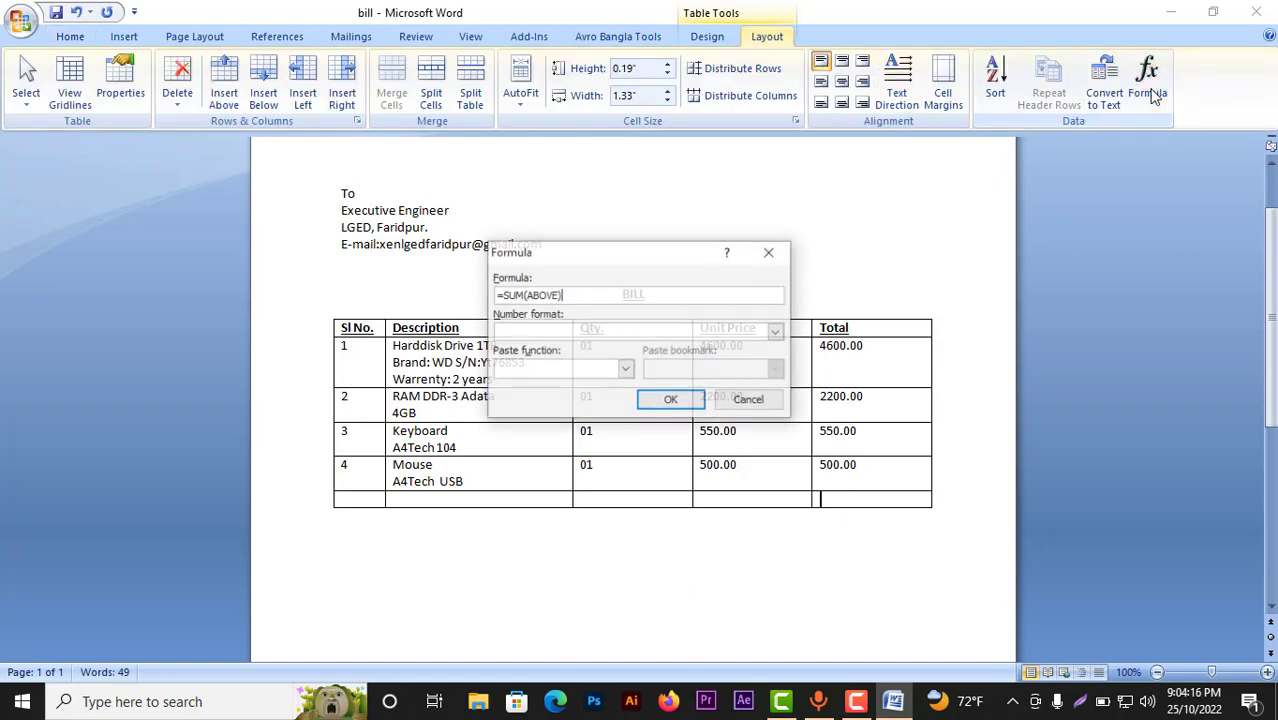
pyautogui.moveTo(657, 255); pyautogui.dragTo(719, 156)
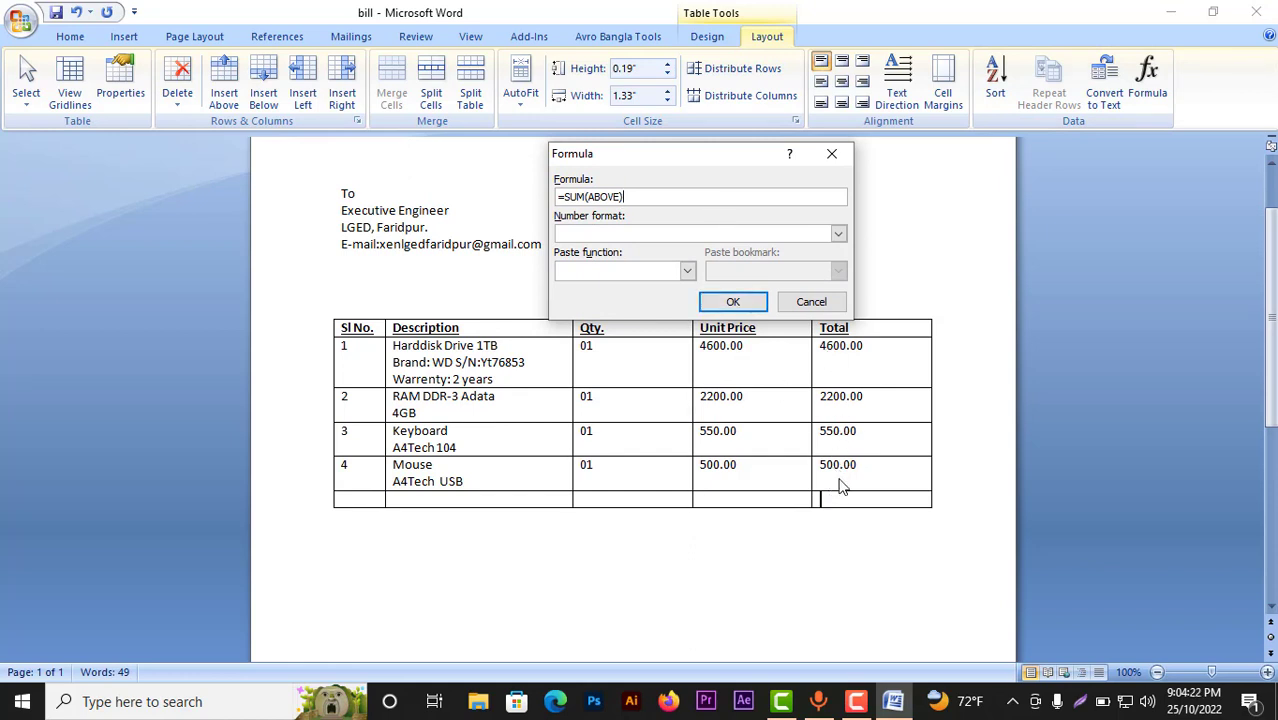
pyautogui.click(744, 303)
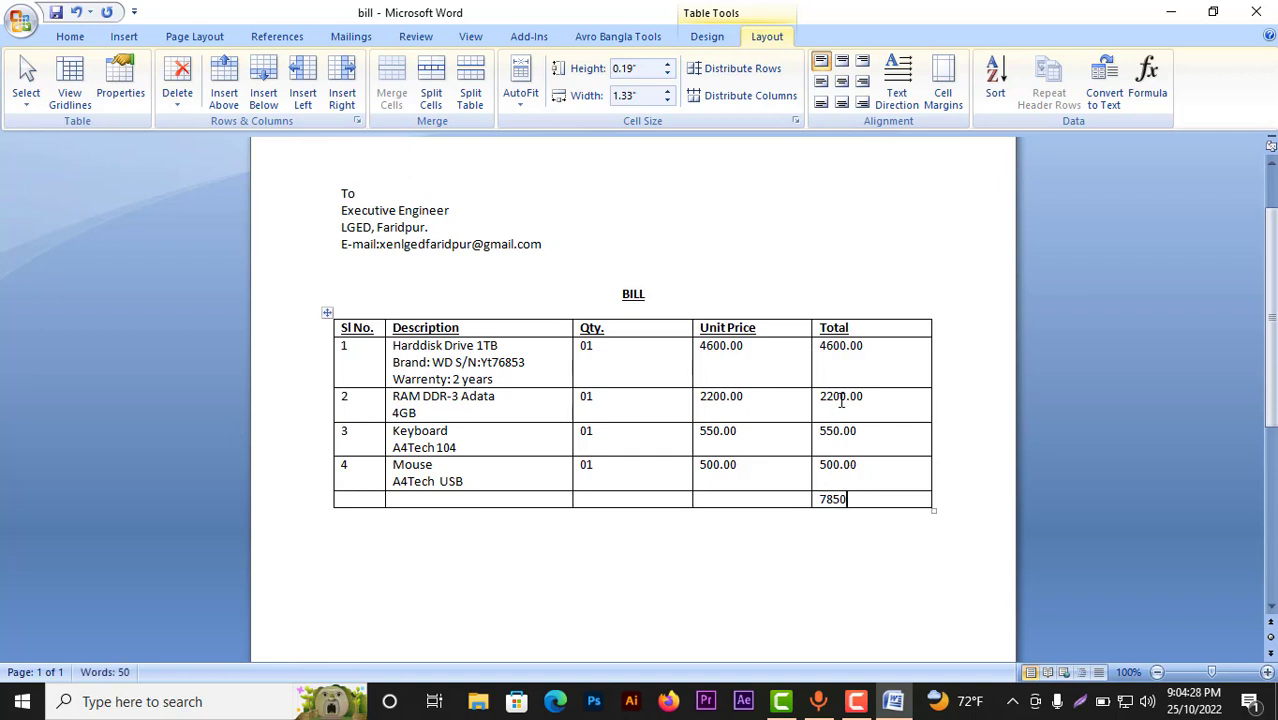
pyautogui.scroll(-2, 850, 443)
pyautogui.write('.00')
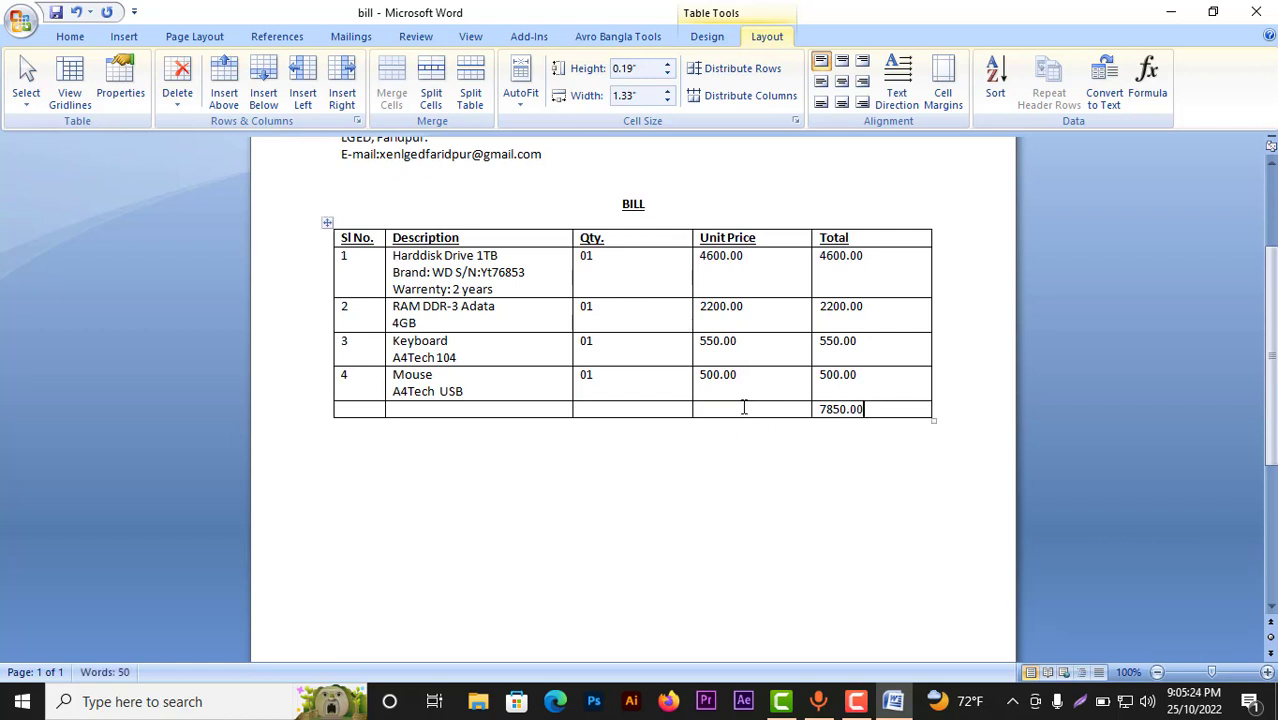
# Step: Merge the four empty cells of the table's last row into one
pyautogui.moveTo(744, 407); pyautogui.dragTo(360, 406)
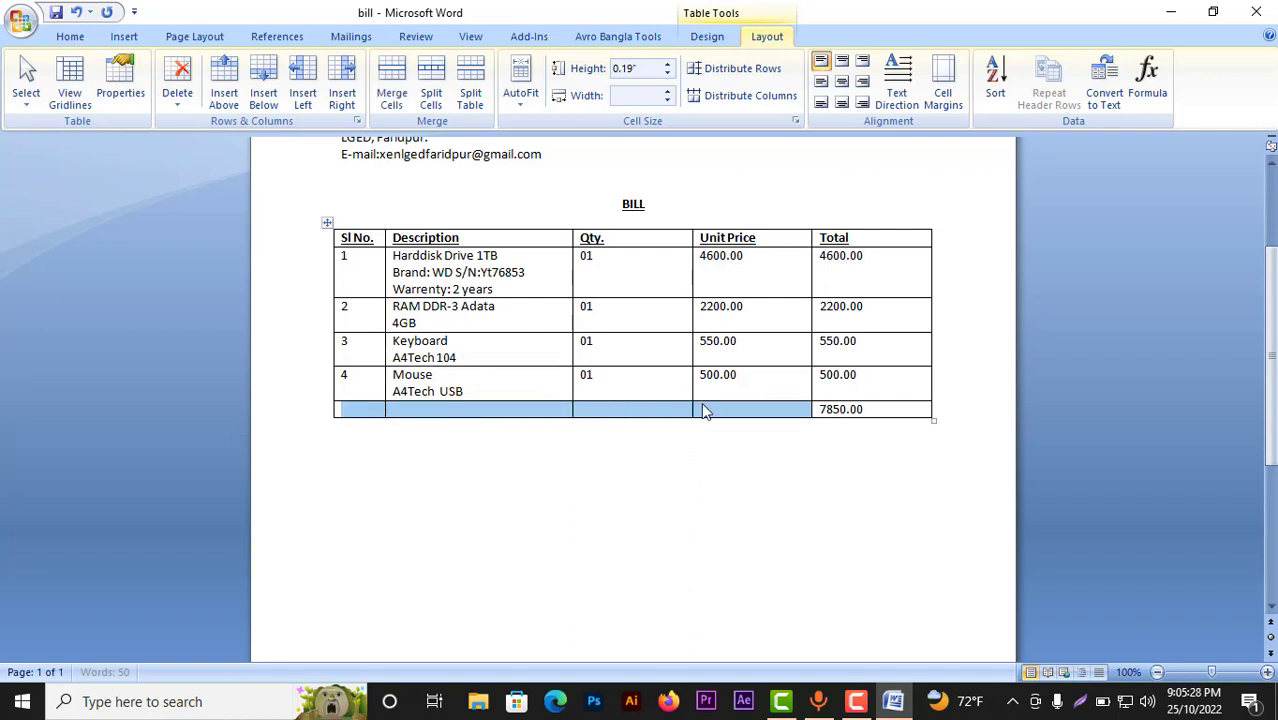
pyautogui.moveTo(710, 408); pyautogui.dragTo(314, 422)
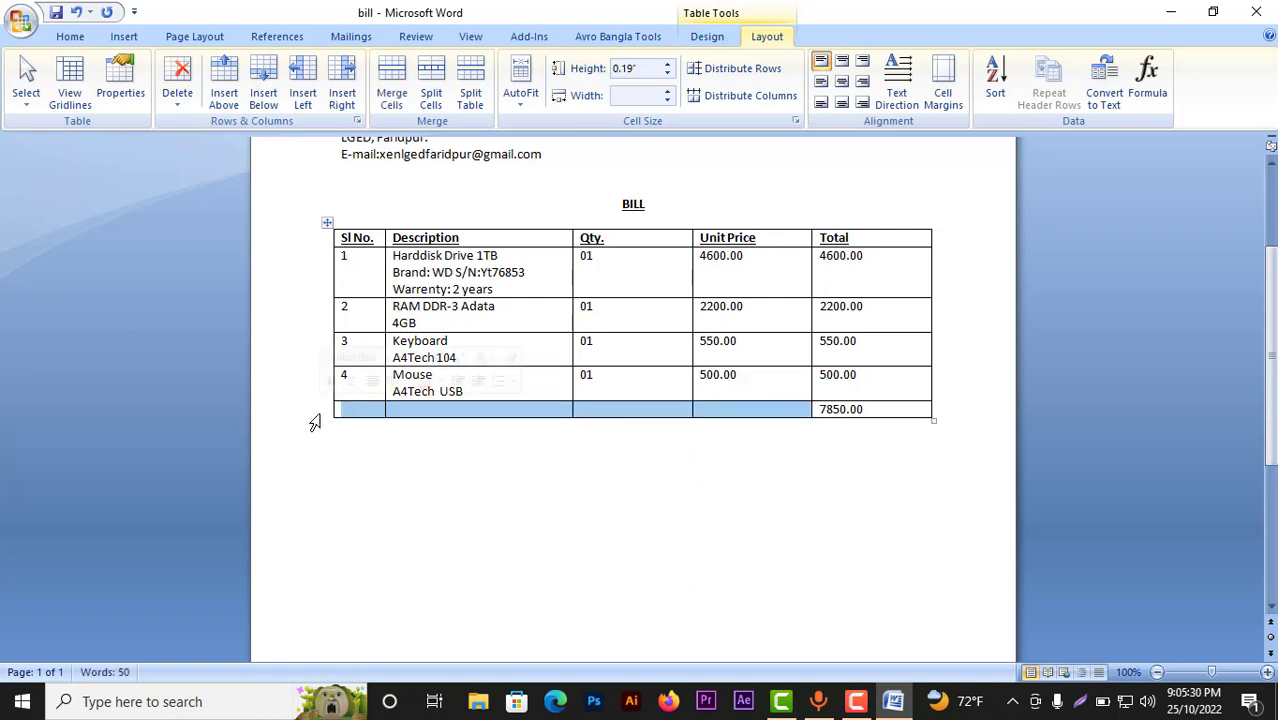
pyautogui.rightClick(536, 407)
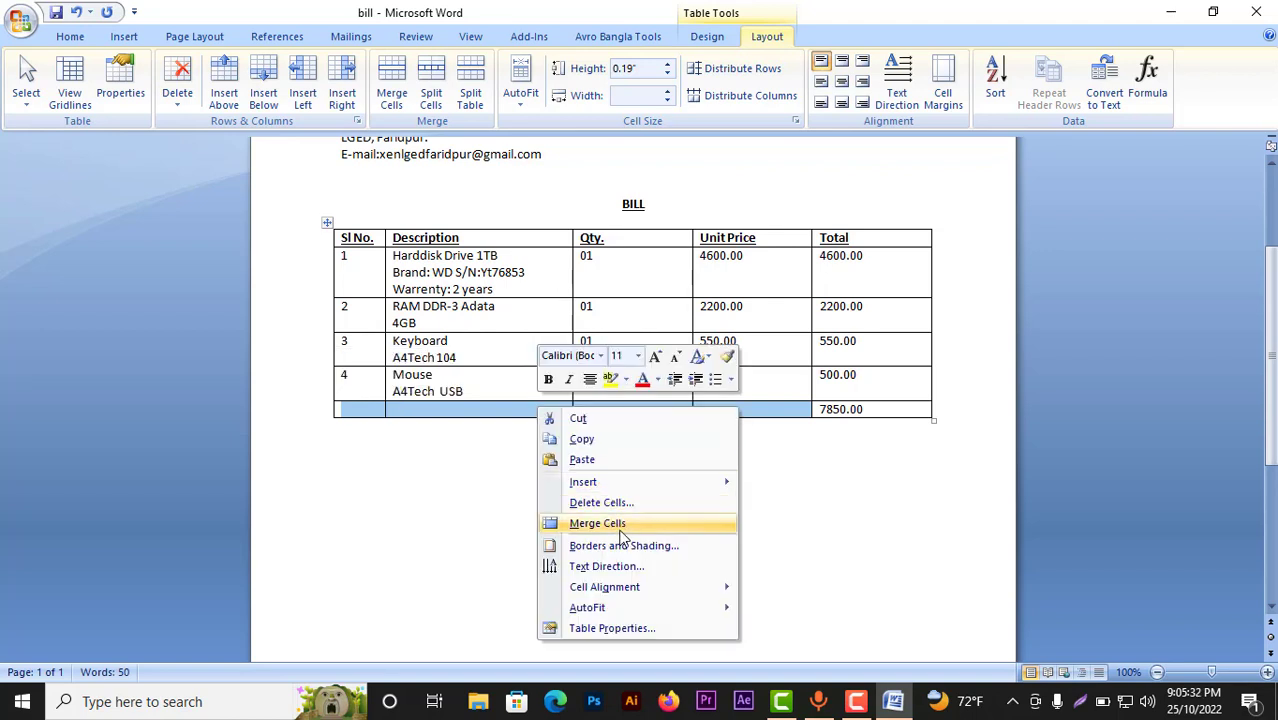
pyautogui.click(590, 523)
# Step: Type 'In word: Seven Thousand Eight Hundred Fifty only' in the merged cell
pyautogui.click(374, 410)
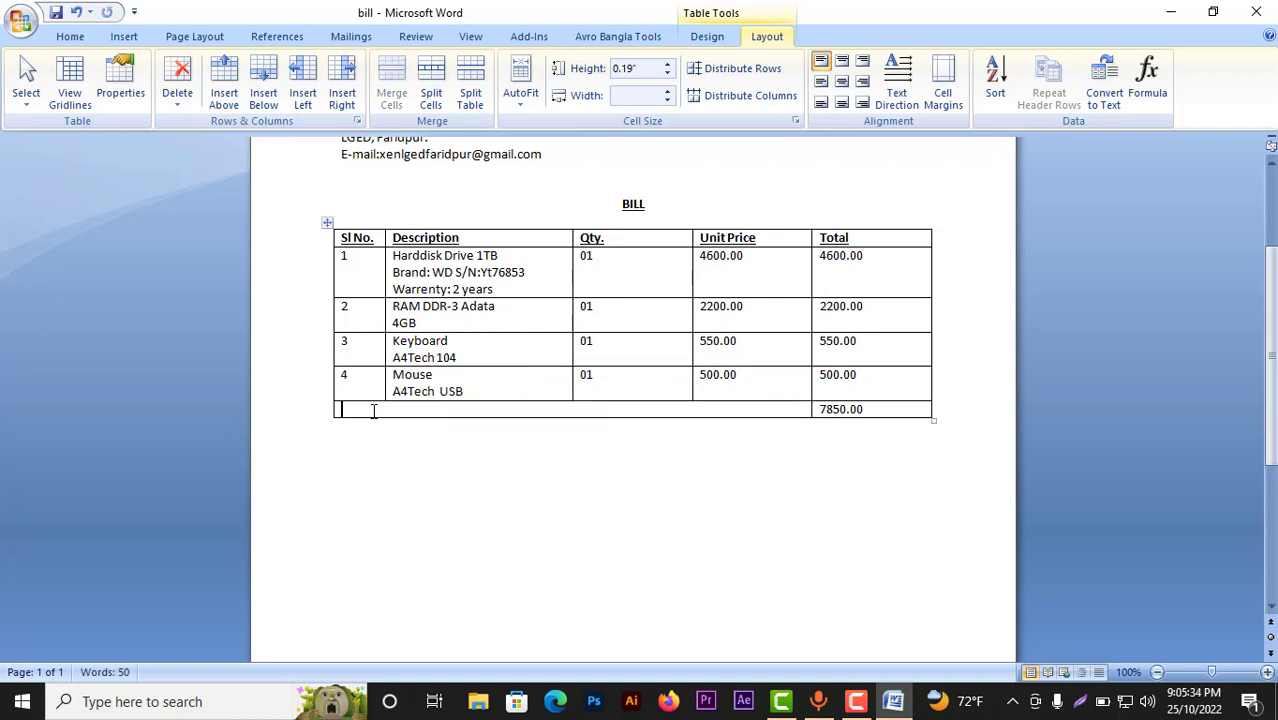
pyautogui.write('In word: Seven thous')
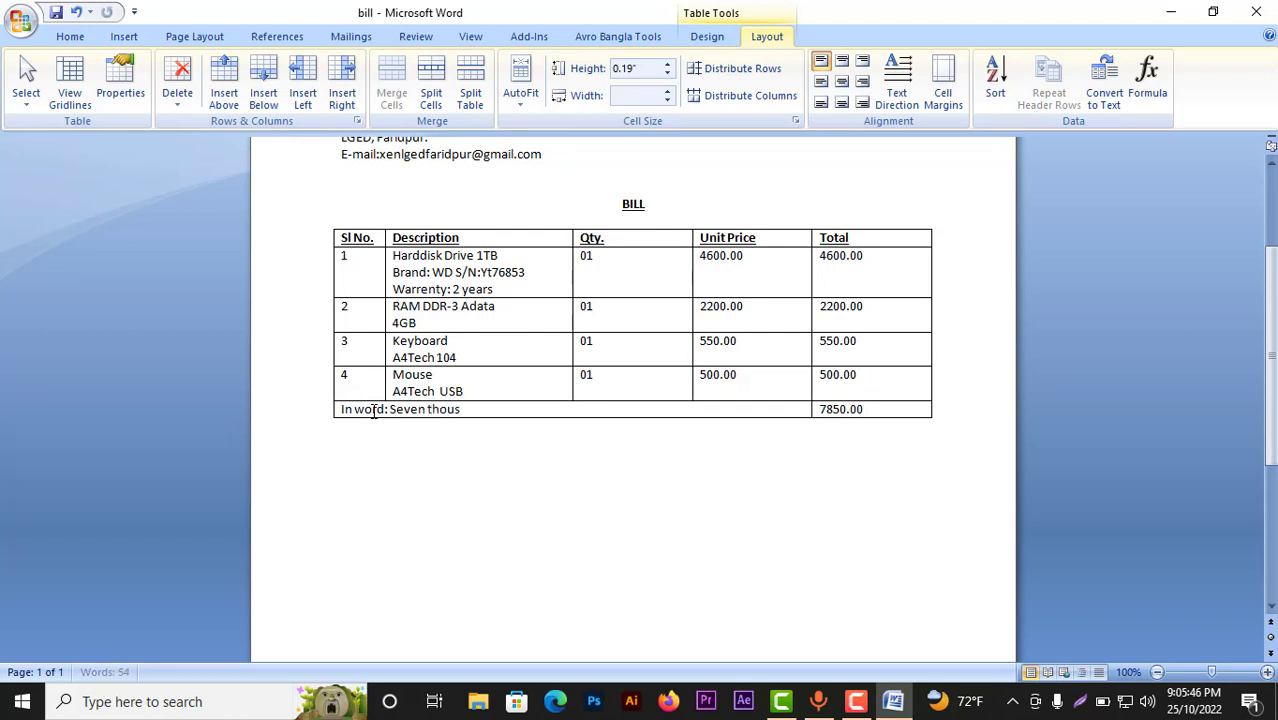
pyautogui.write('and')
pyautogui.click(429, 409)
pyautogui.press('BackSpace')
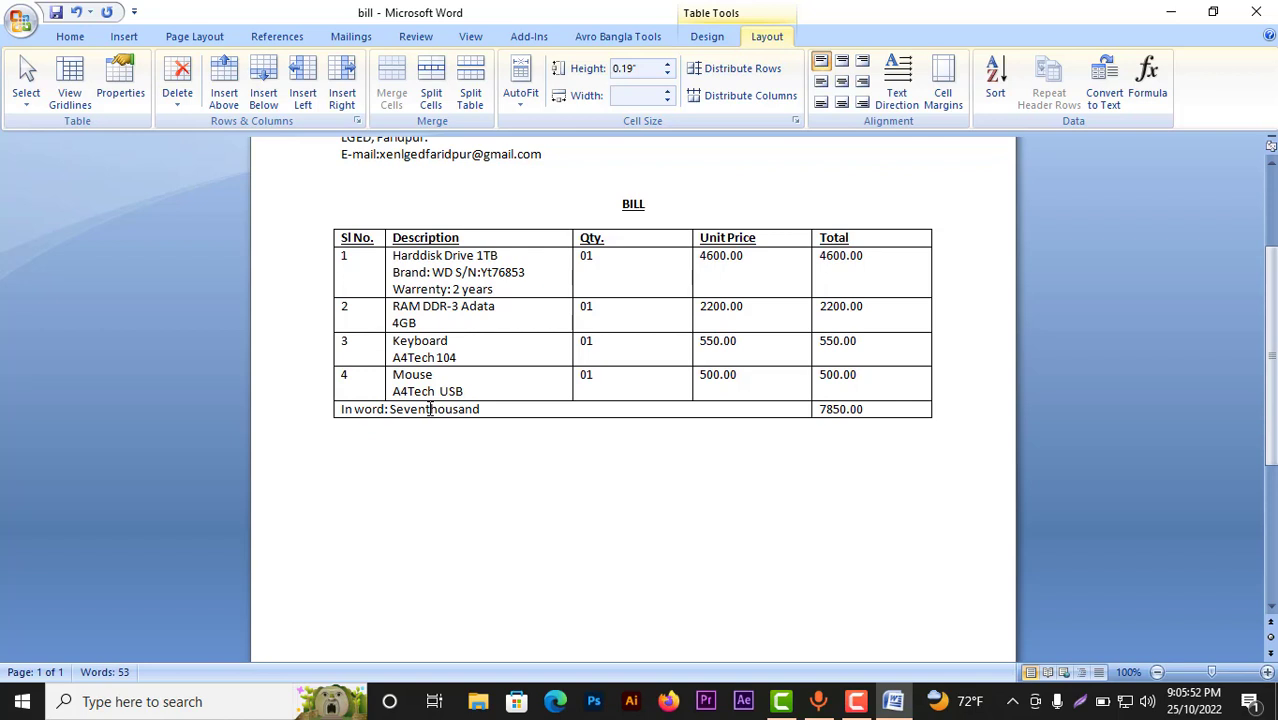
pyautogui.press('Delete')
pyautogui.write('T')
pyautogui.write('Eight')
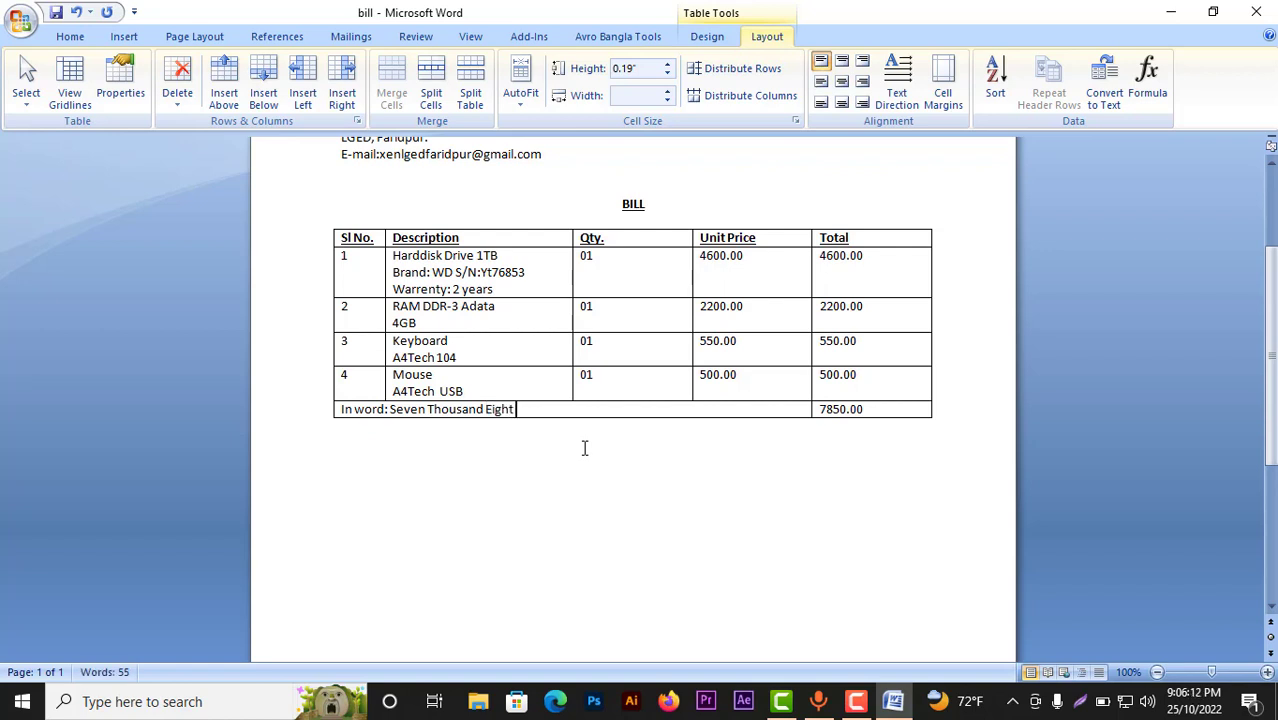
pyautogui.write('  Hundred')
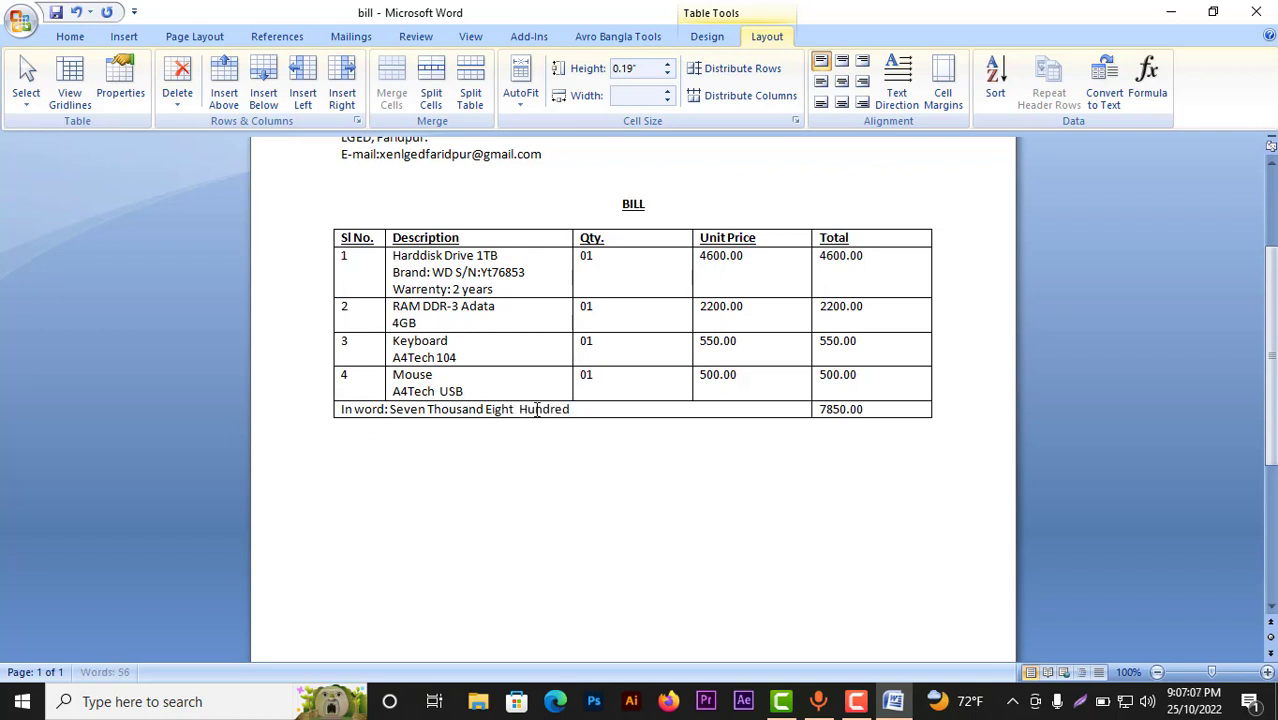
pyautogui.write(' Fifty only')
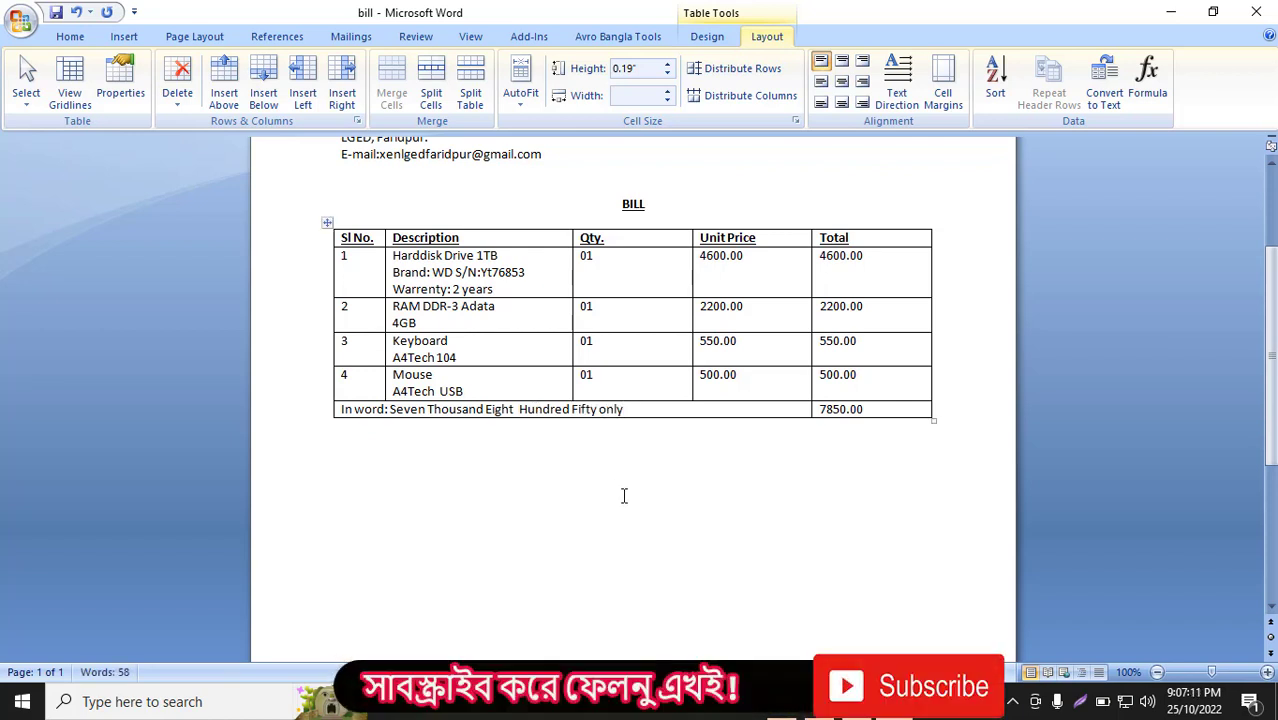
# Step: Below the table, type 'SMA Technology' with a 'For' line above it
pyautogui.click(695, 515)
pyautogui.scroll(-2, 704, 422)
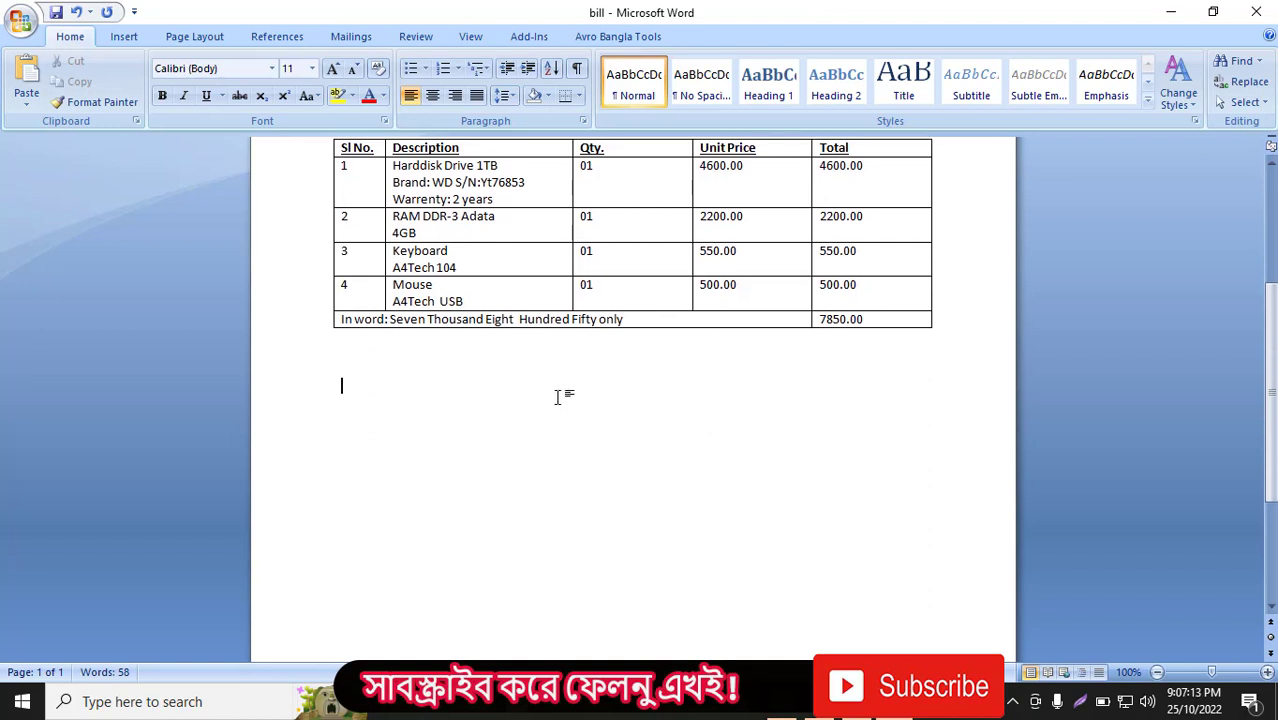
pyautogui.press('Return')
pyautogui.scroll(3, 551, 533)
pyautogui.scroll(1, 553, 533)
pyautogui.scroll(-2, 553, 533)
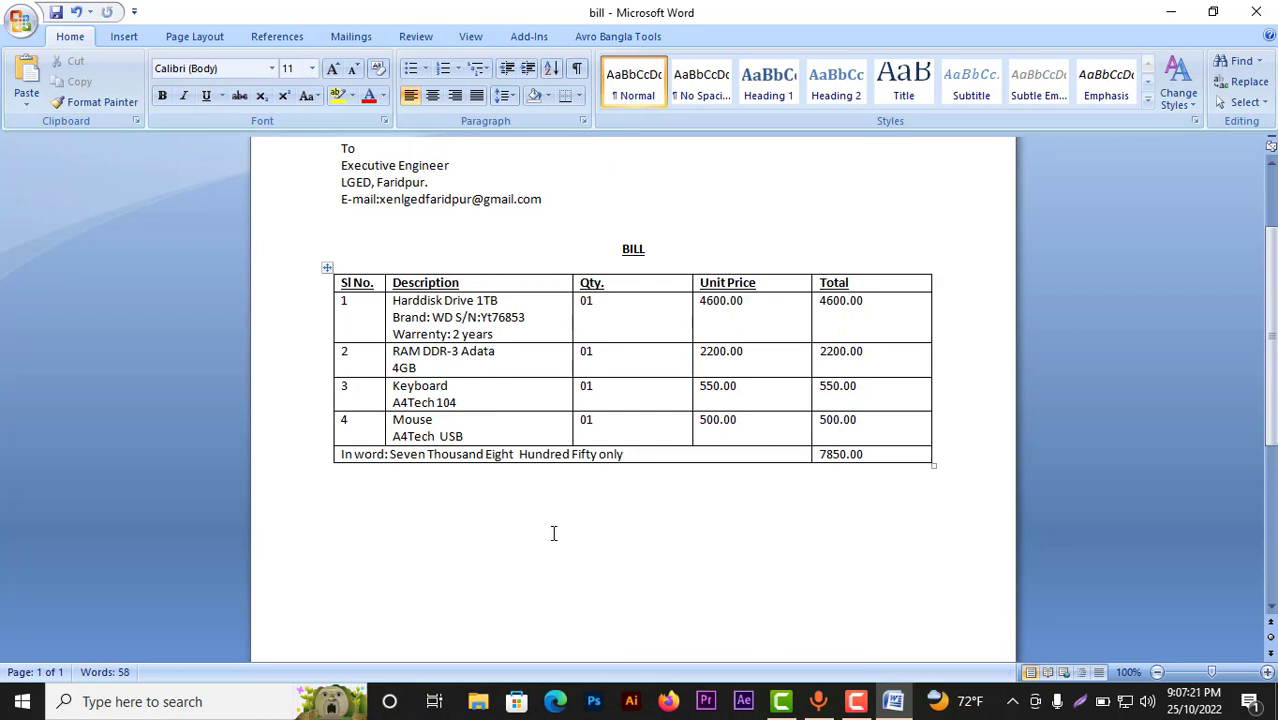
pyautogui.write('SMA Te')
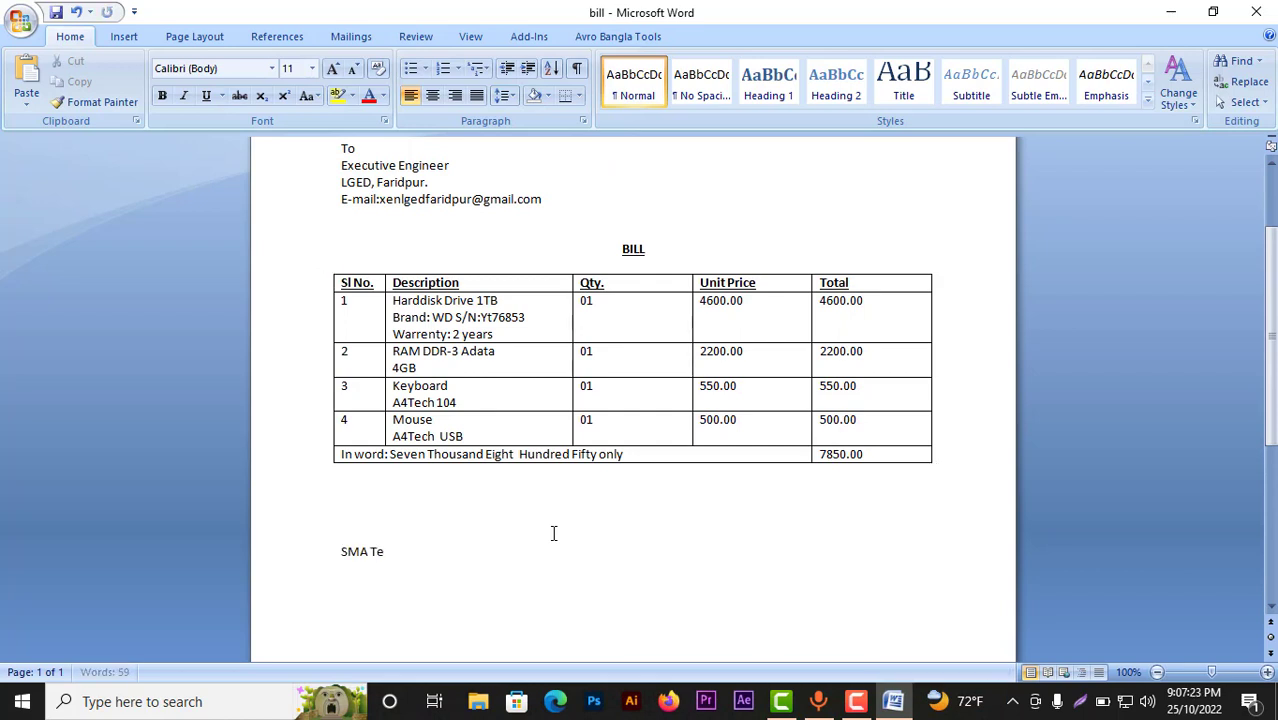
pyautogui.write('chnology')
pyautogui.click(343, 520)
pyautogui.write('For')
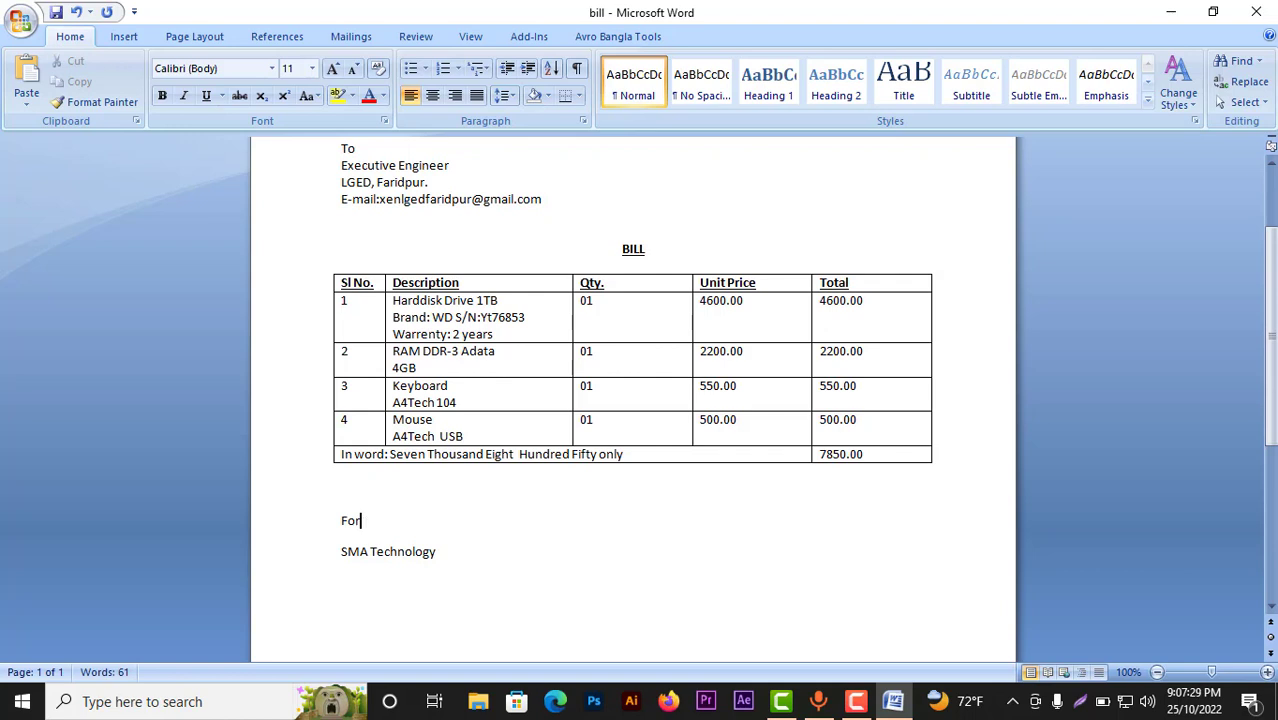
pyautogui.press('Return')
# Step: Make 'SMA Technology' bold and underlined, and make 'For' bold
pyautogui.moveTo(442, 588); pyautogui.dragTo(331, 590)
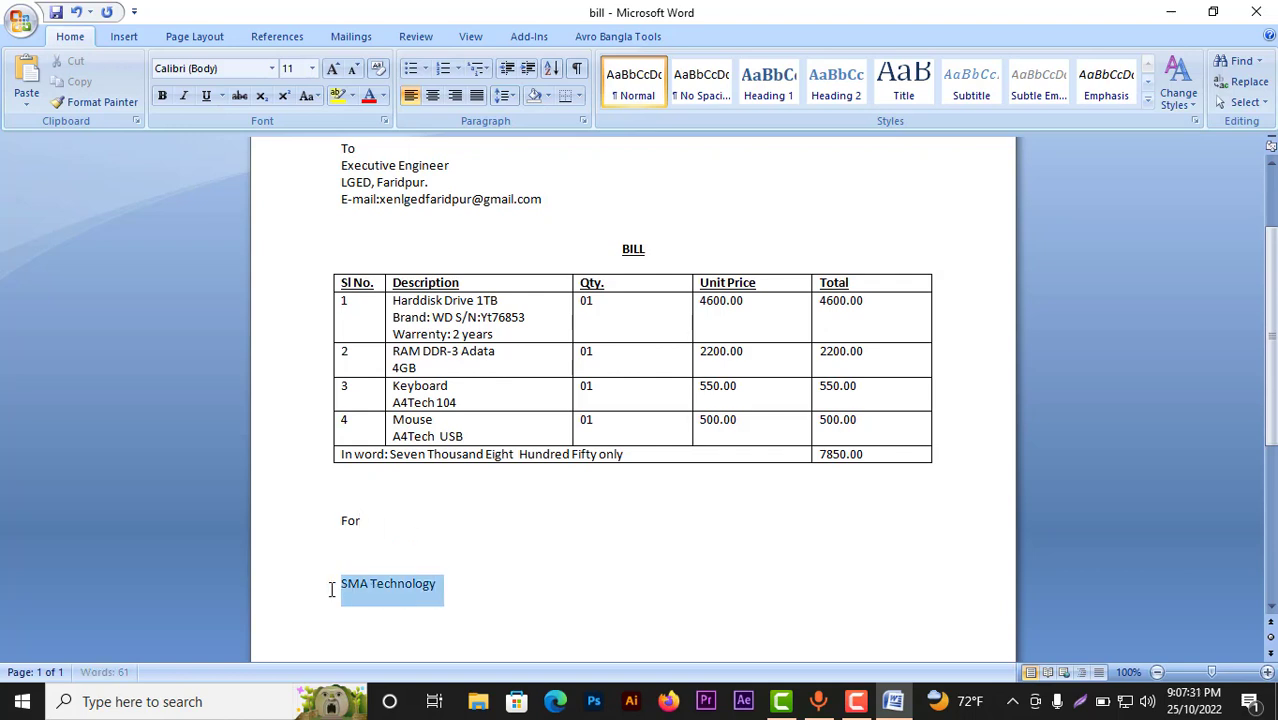
pyautogui.click(206, 99)
pyautogui.click(162, 96)
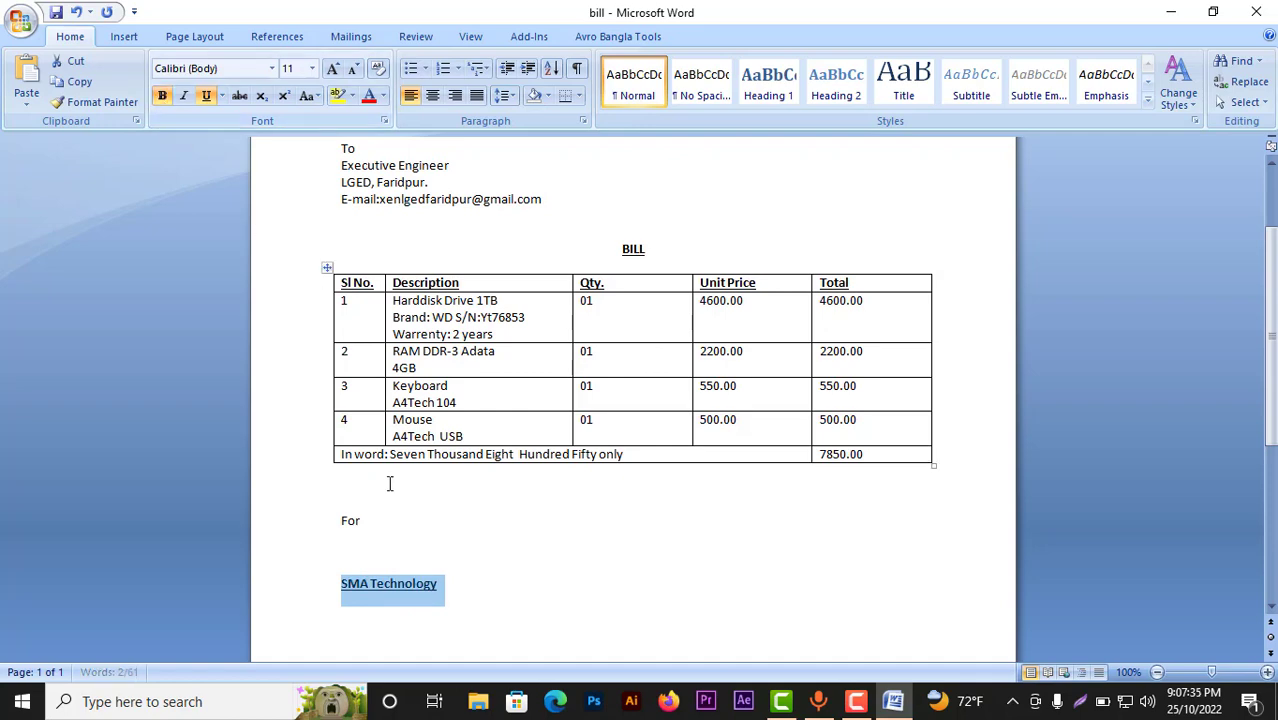
pyautogui.moveTo(366, 528); pyautogui.dragTo(331, 520)
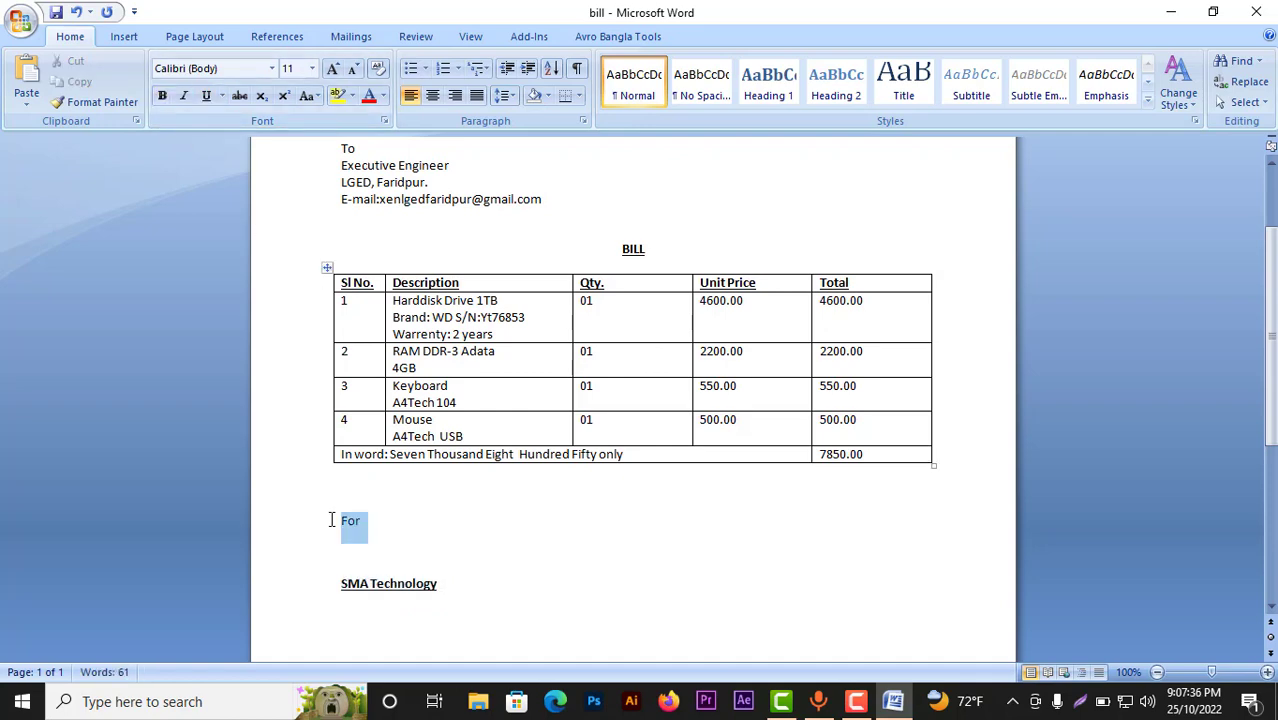
pyautogui.click(162, 96)
pyautogui.click(480, 540)
# Step: Look over the formatted bill and save the document
pyautogui.scroll(2, 545, 590)
pyautogui.scroll(-2, 551, 582)
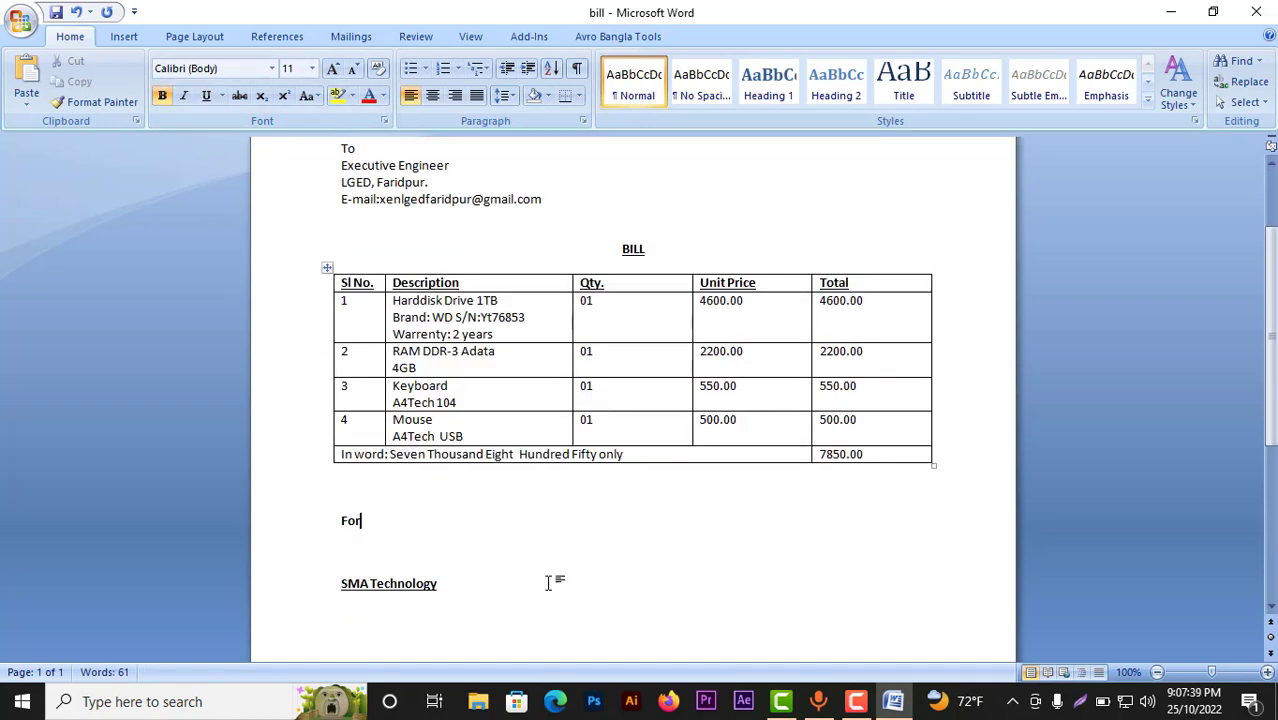
pyautogui.scroll(3, 552, 572)
pyautogui.scroll(-3, 551, 570)
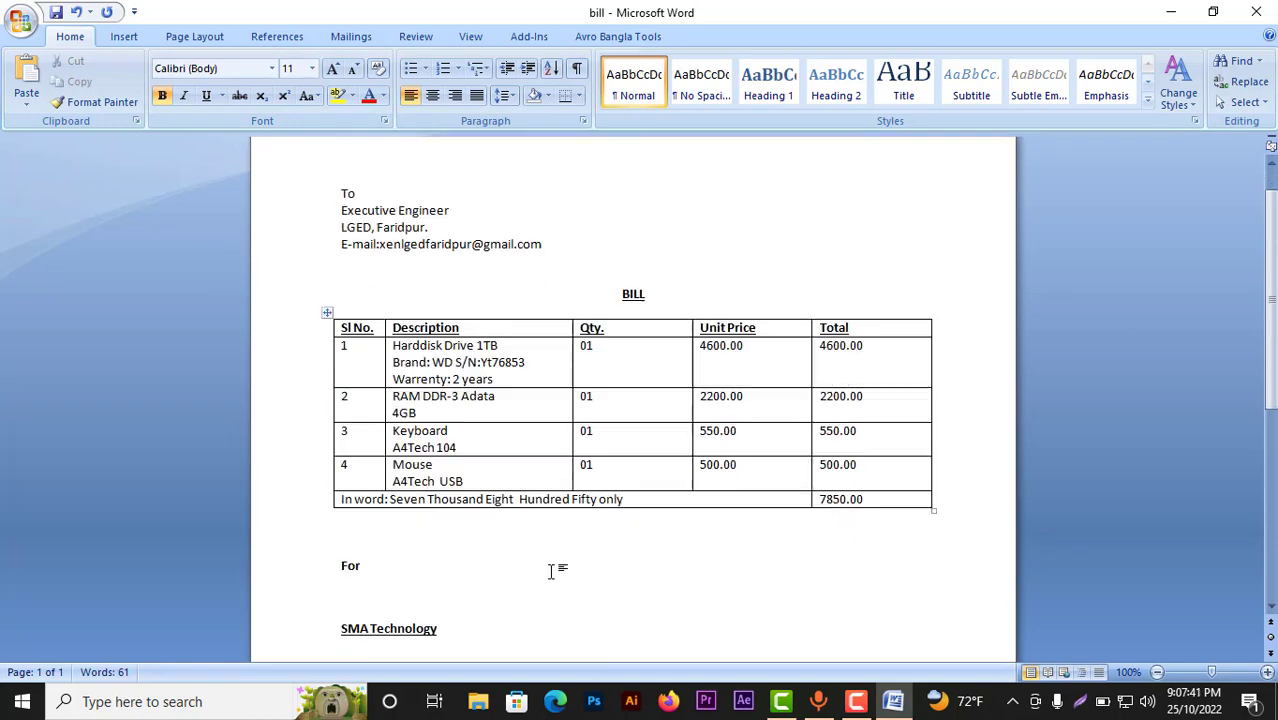
pyautogui.scroll(2, 551, 570)
pyautogui.scroll(1, 551, 570)
pyautogui.scroll(-3, 471, 640)
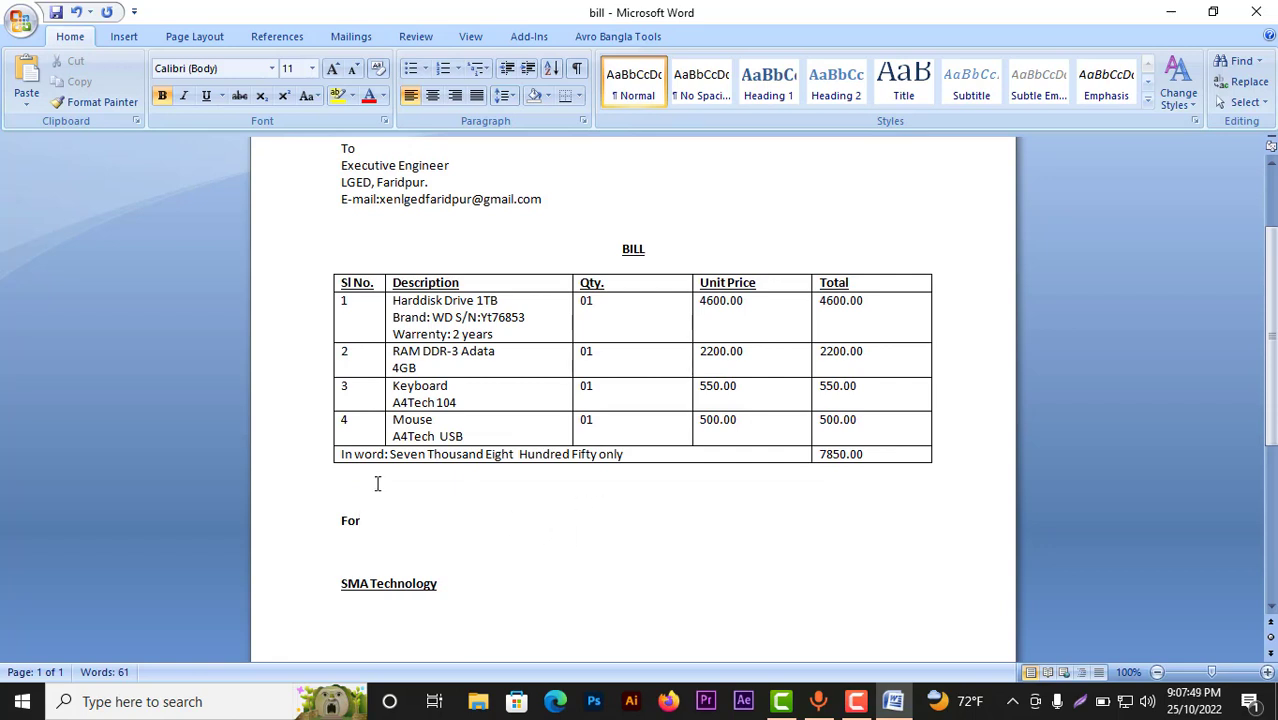
pyautogui.click(397, 551)
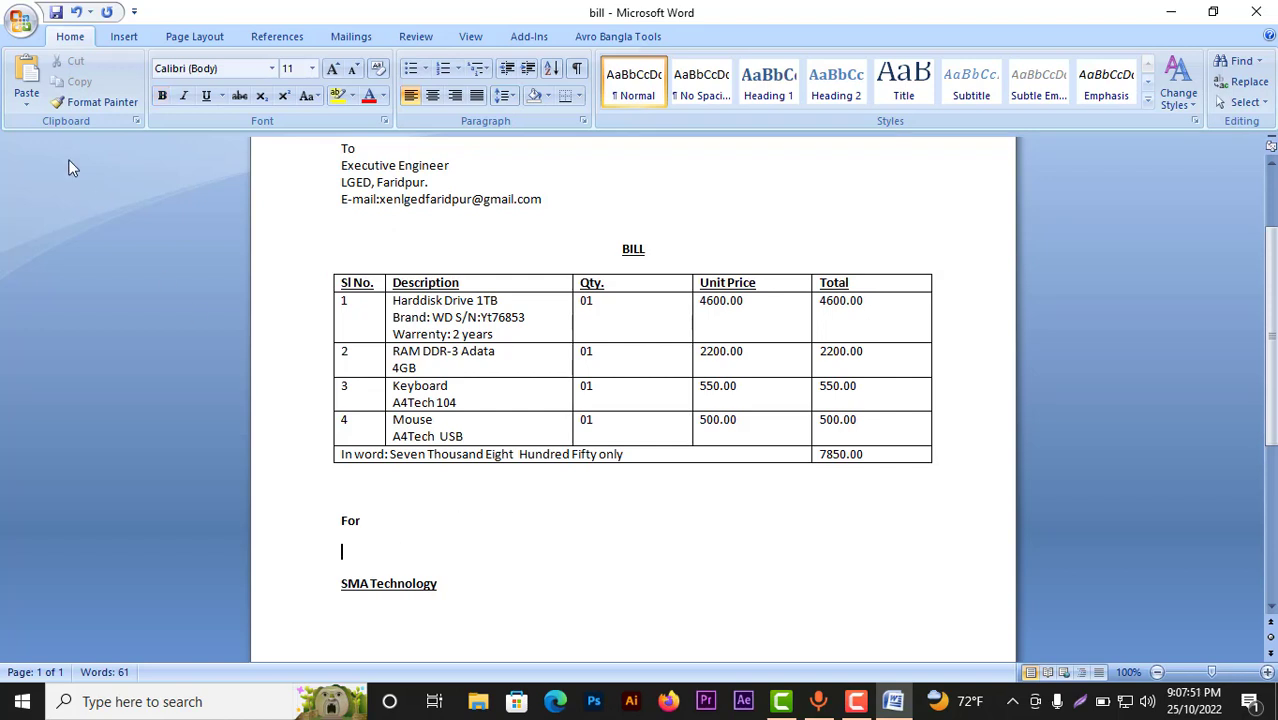
pyautogui.click(56, 12)
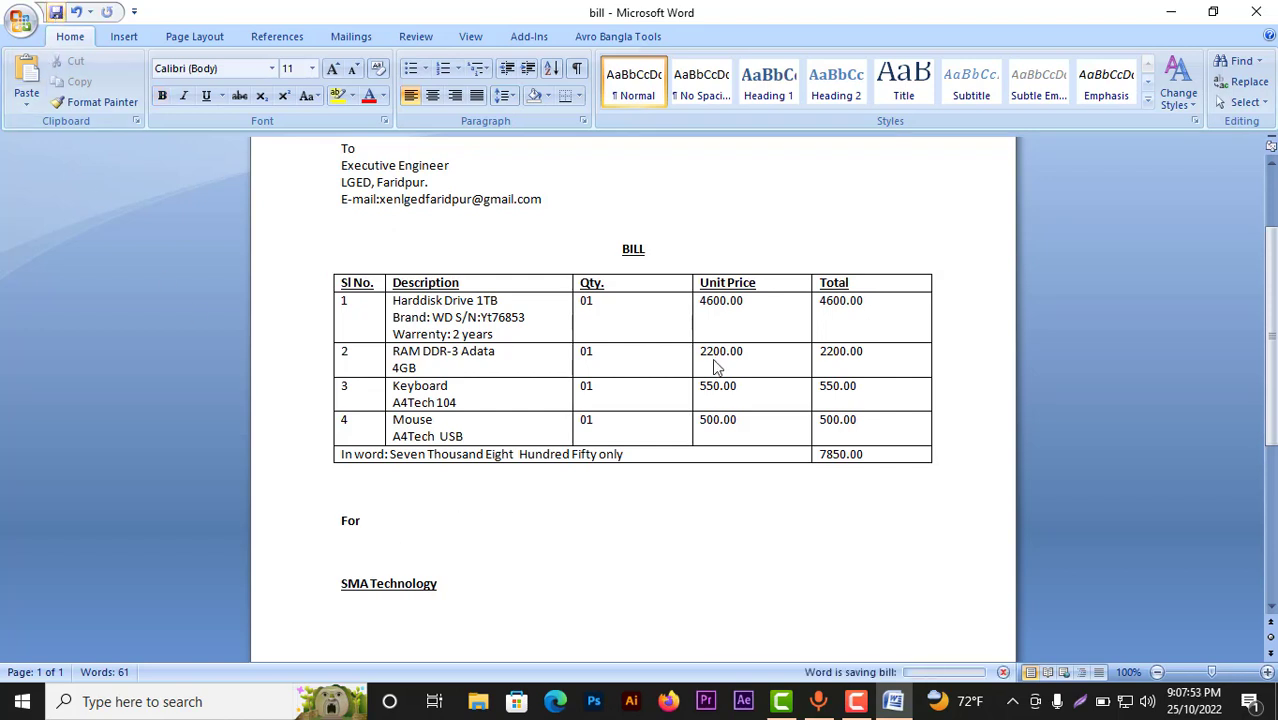
pyautogui.click(856, 701)
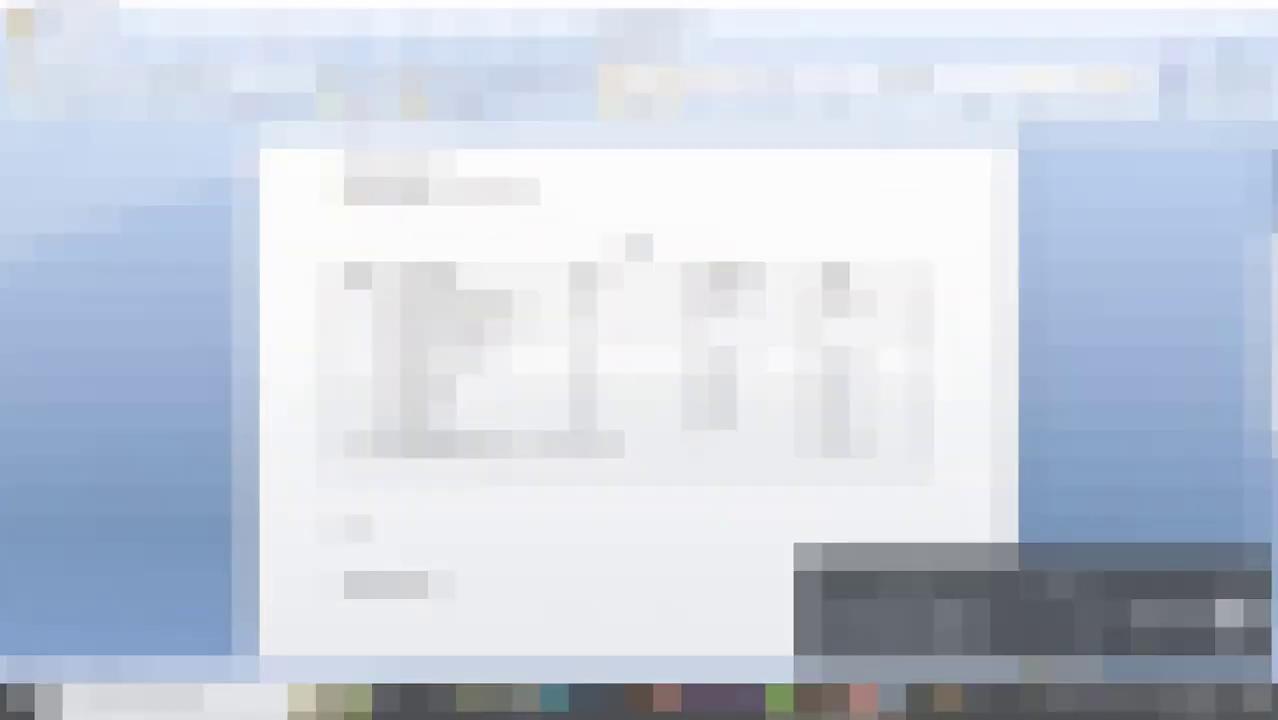